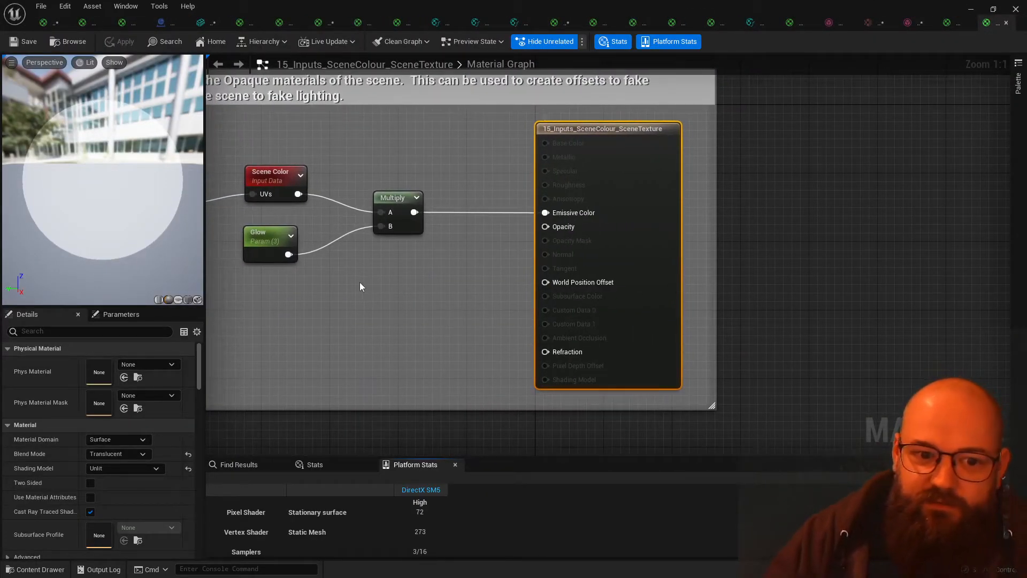
Step: Disconnect the Add node from the UVs input of the Scene Color node
{"action": "right_click_drag", "start_coordinate": [398, 302], "coordinate": [588, 321]}
{"action": "scroll", "coordinate": [592, 323], "scroll_direction": "down", "scroll_amount": 1}
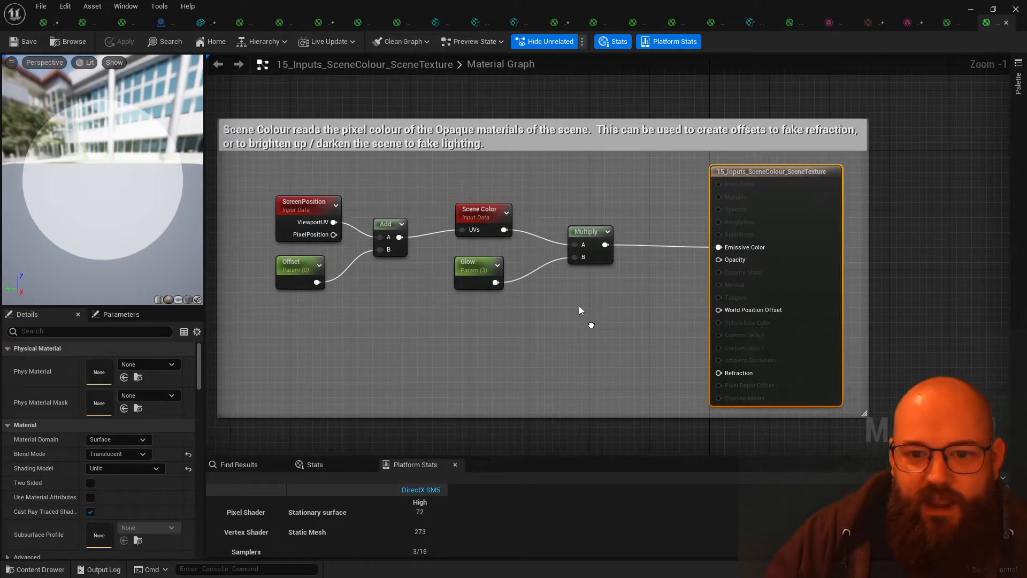
{"action": "left_click", "coordinate": [482, 217]}
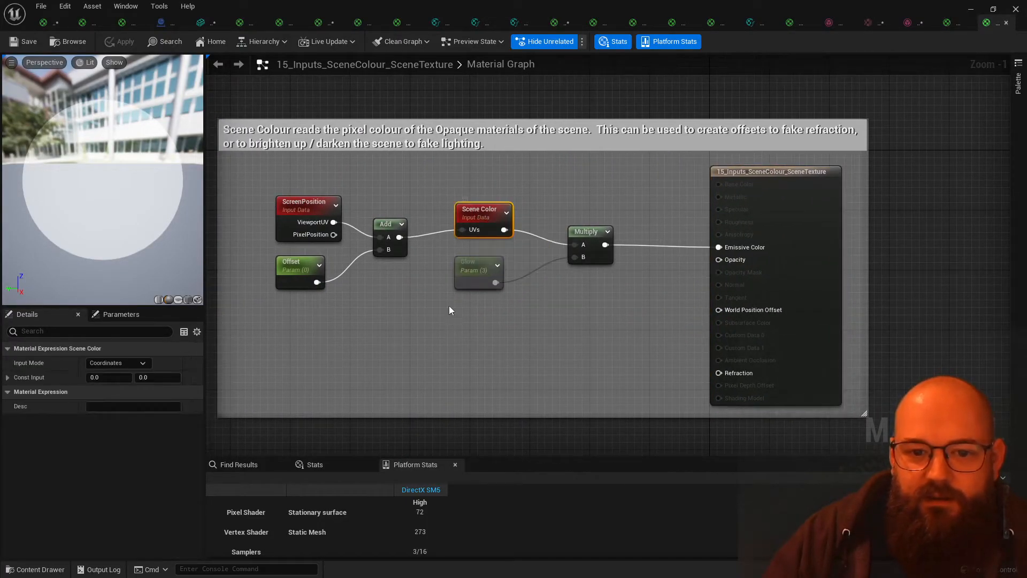
{"action": "left_click", "coordinate": [465, 234], "text": "alt"}
{"action": "left_click", "coordinate": [446, 222]}
{"action": "left_click", "coordinate": [493, 217]}
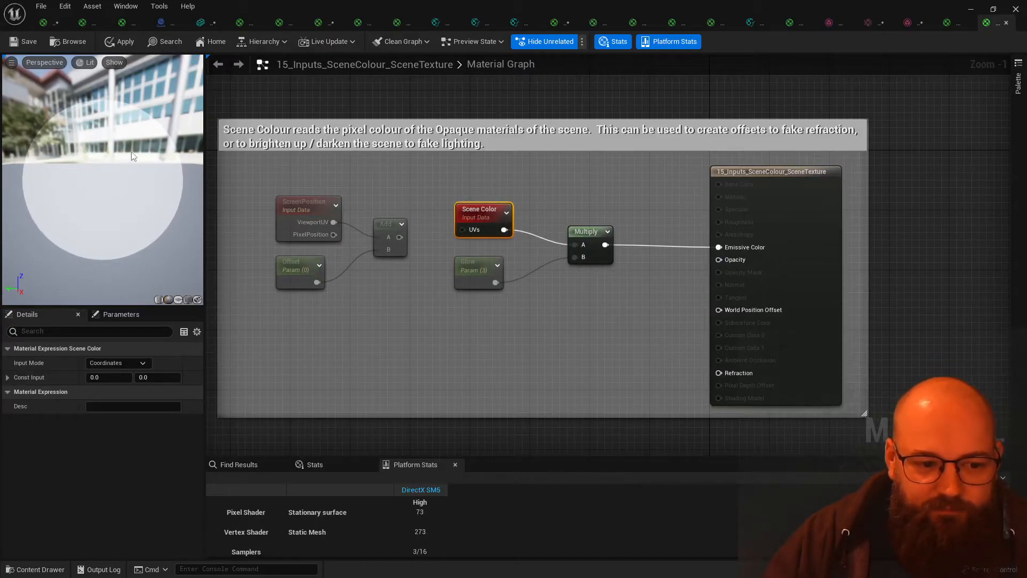
Step: Set the Glow parameter's default value to 1 and inspect the result on the preview mesh
{"action": "left_click", "coordinate": [468, 269]}
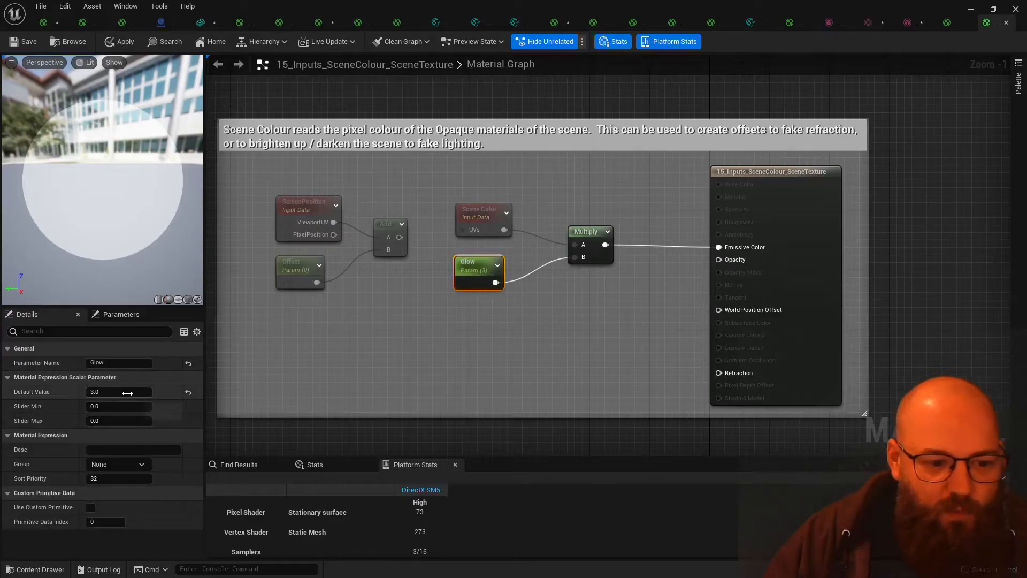
{"action": "left_click", "coordinate": [127, 393]}
{"action": "type", "text": "1"}
{"action": "key", "text": "Tab"}
{"action": "left_click_drag", "start_coordinate": [140, 154], "coordinate": [145, 163]}
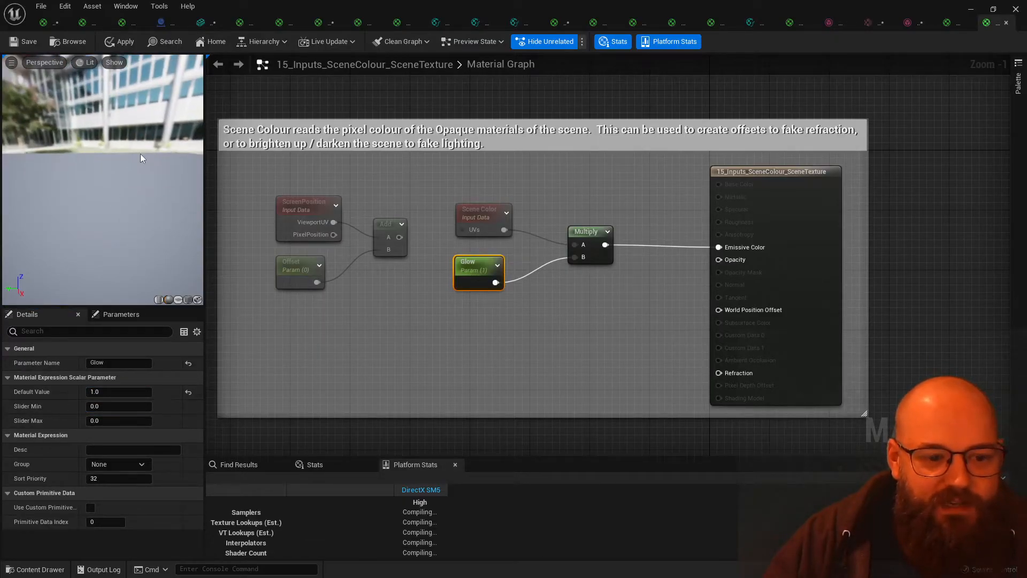
{"action": "left_click", "coordinate": [380, 392]}
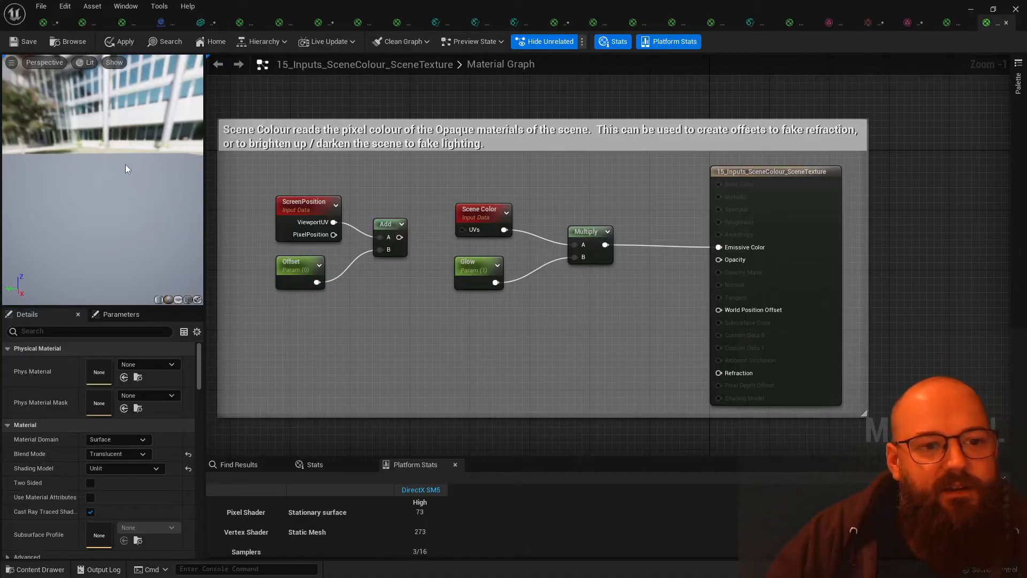
{"action": "mouse_move", "coordinate": [117, 178]}
{"action": "left_mouse_down"}
{"action": "mouse_move", "coordinate": [131, 177]}
{"action": "mouse_move", "coordinate": [112, 184]}
{"action": "left_mouse_up"}
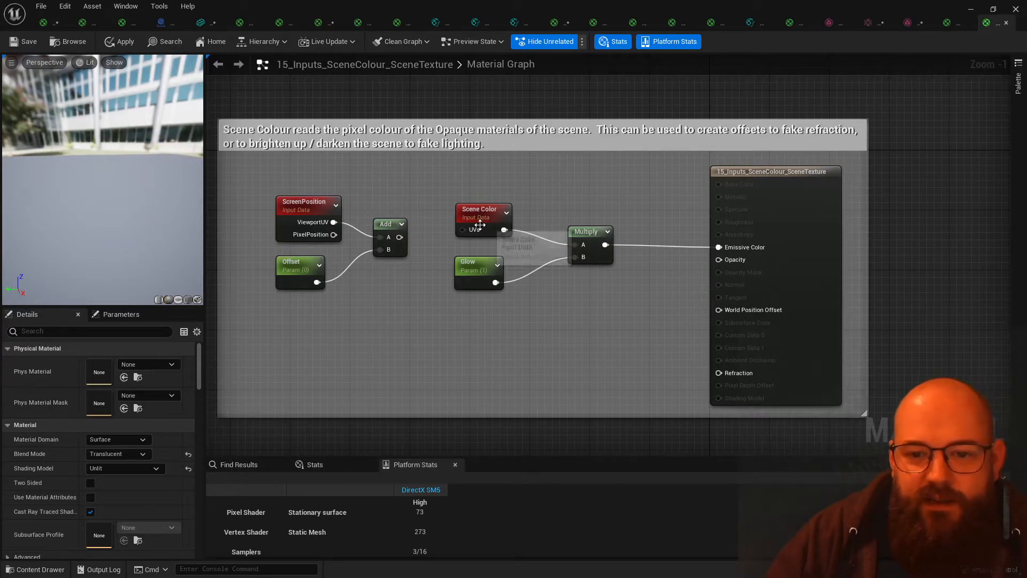
Step: Try a Glow default value of 0.5, and set it to 2.5 to brighten the scene colour
{"action": "left_click", "coordinate": [478, 274]}
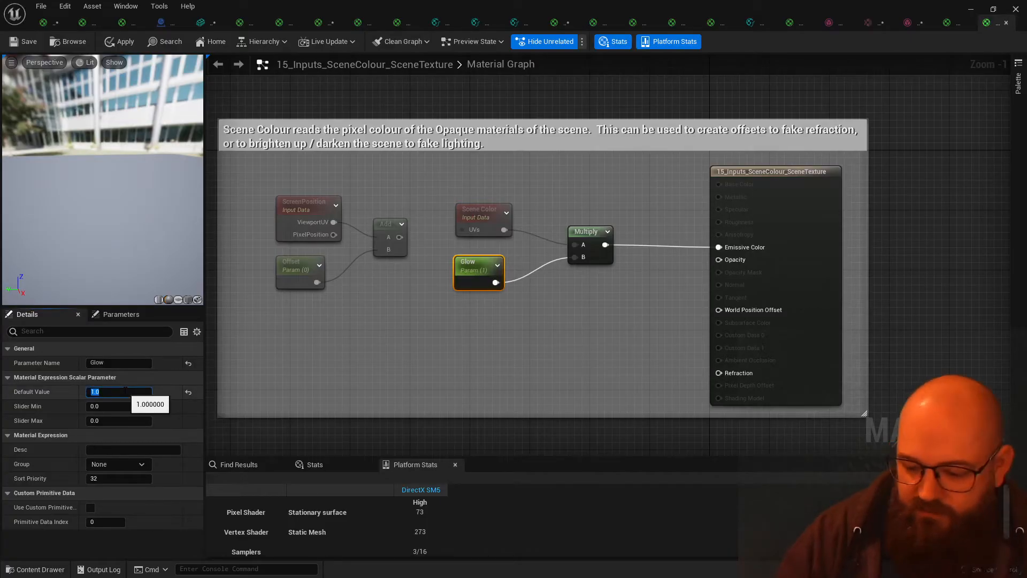
{"action": "type", "text": "0.5"}
{"action": "key", "text": "Return"}
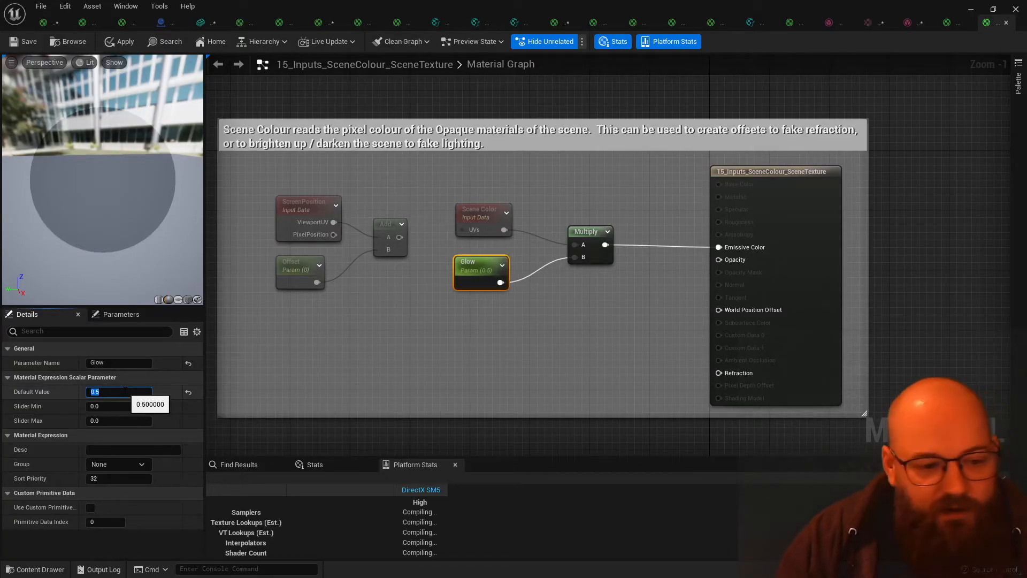
{"action": "type", "text": "2.5"}
{"action": "key", "text": "Return"}
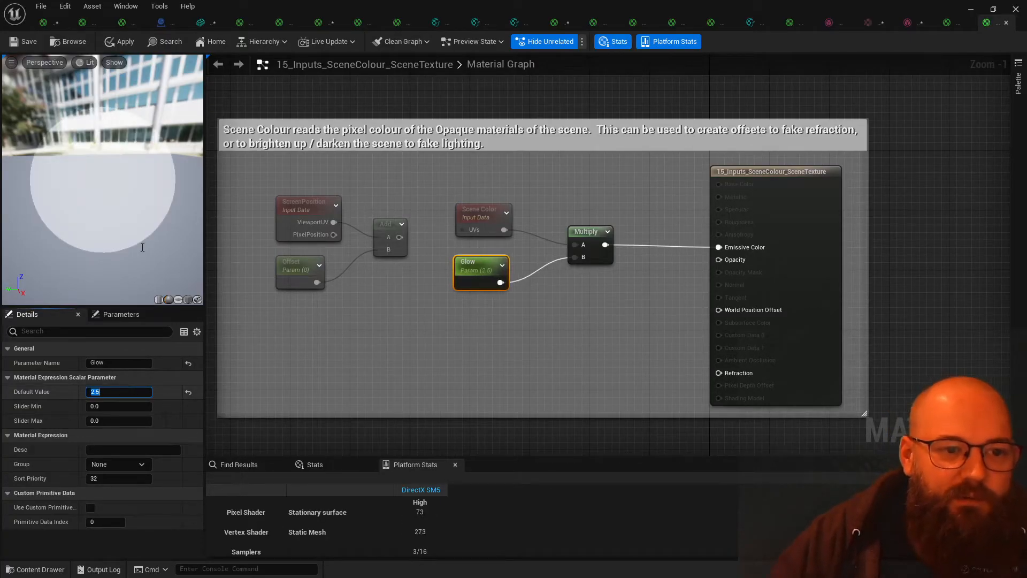
{"action": "left_click_drag", "start_coordinate": [612, 188], "coordinate": [477, 314]}
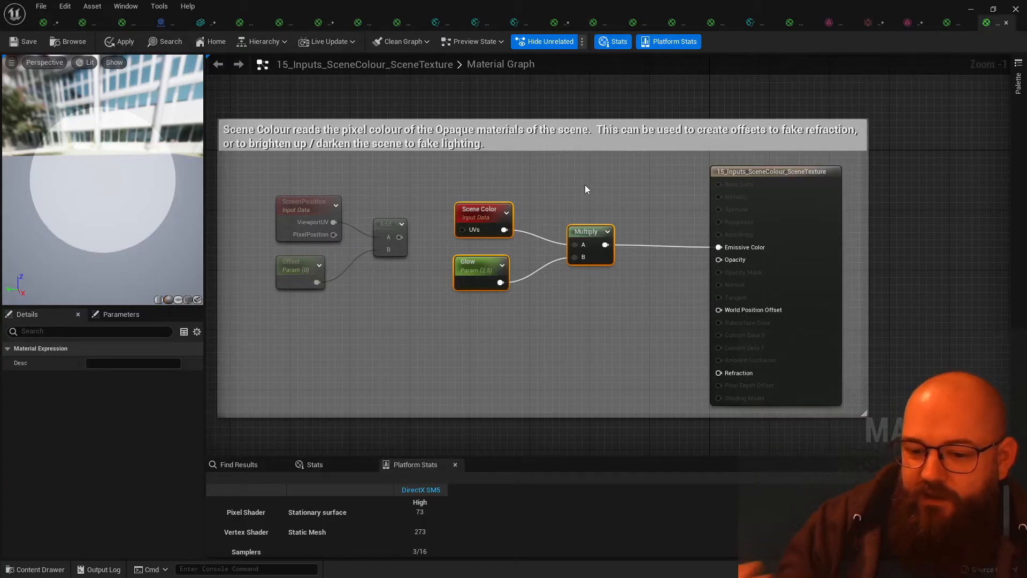
{"action": "left_click", "coordinate": [585, 189]}
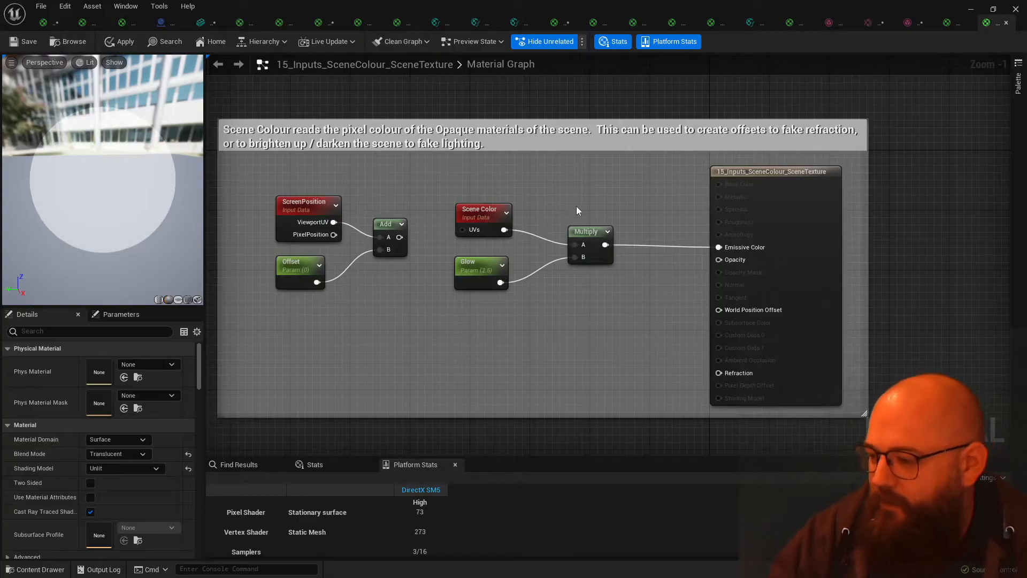
{"action": "left_click", "coordinate": [479, 233]}
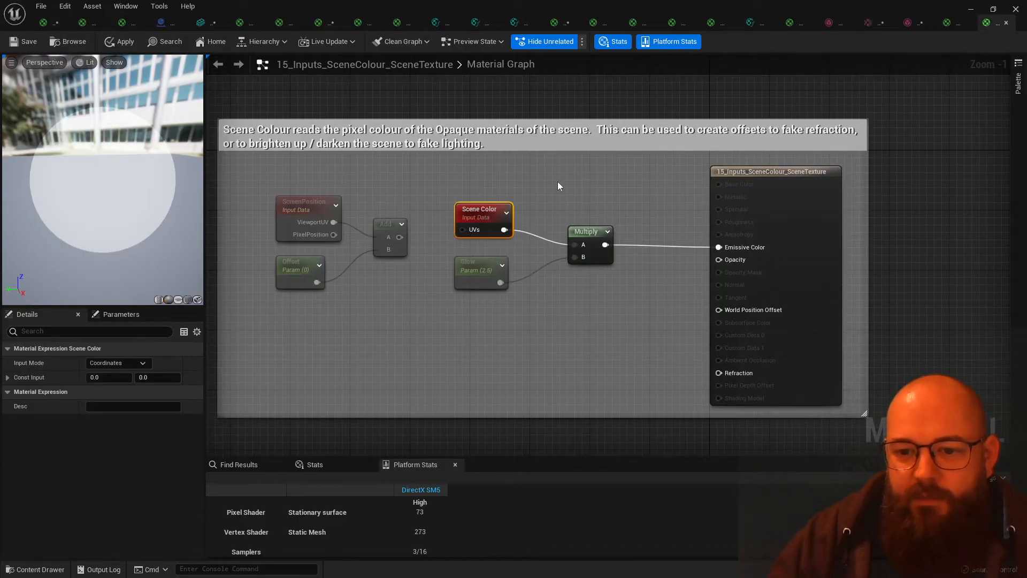
{"action": "left_click", "coordinate": [560, 186]}
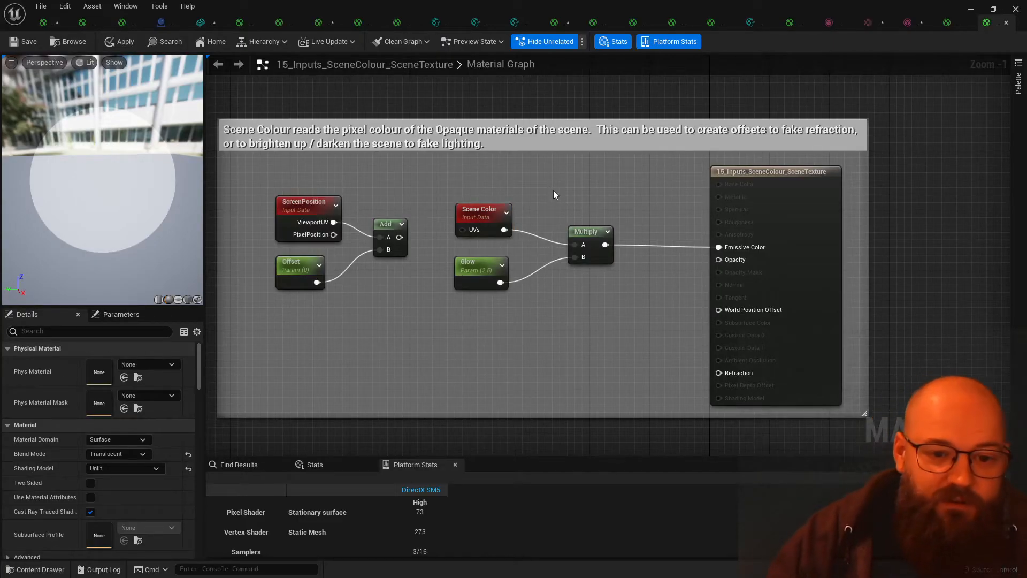
{"action": "left_click_drag", "start_coordinate": [103, 181], "coordinate": [123, 165]}
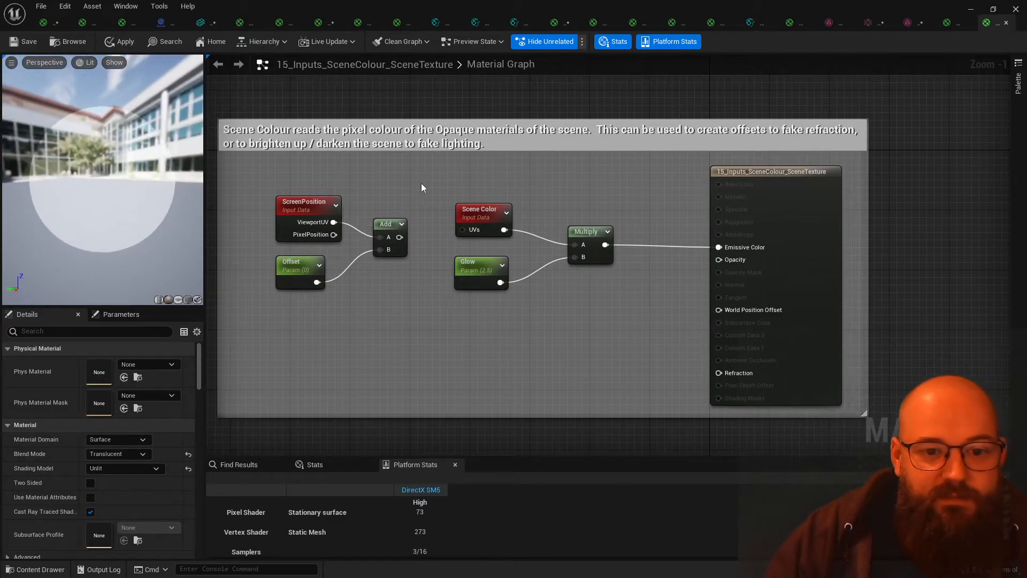
Step: Wire ScreenPosition's ViewportUV output into Emissive Color and switch the preview mesh to a plane
{"action": "left_click", "coordinate": [293, 216]}
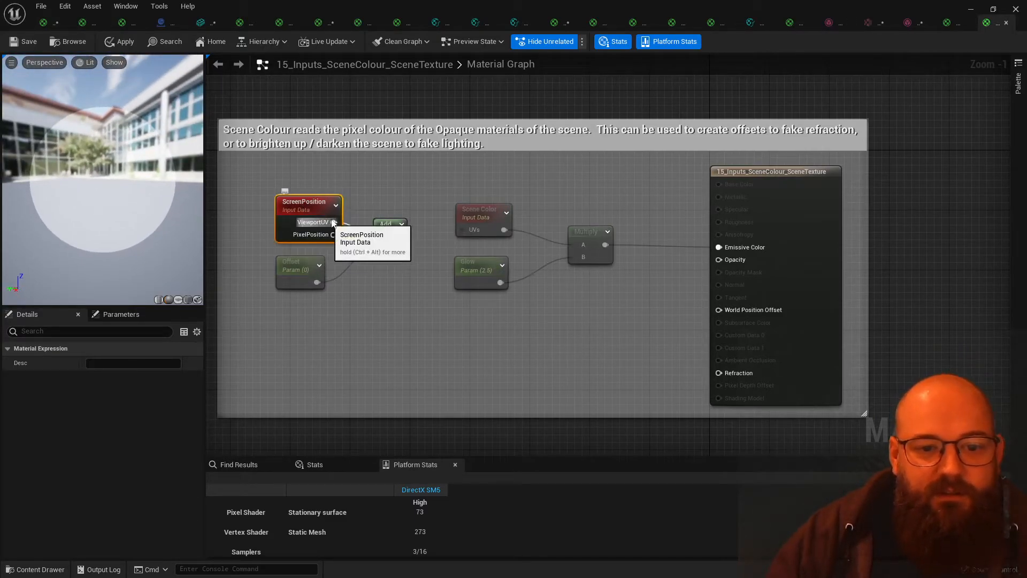
{"action": "left_click_drag", "start_coordinate": [333, 222], "coordinate": [719, 247]}
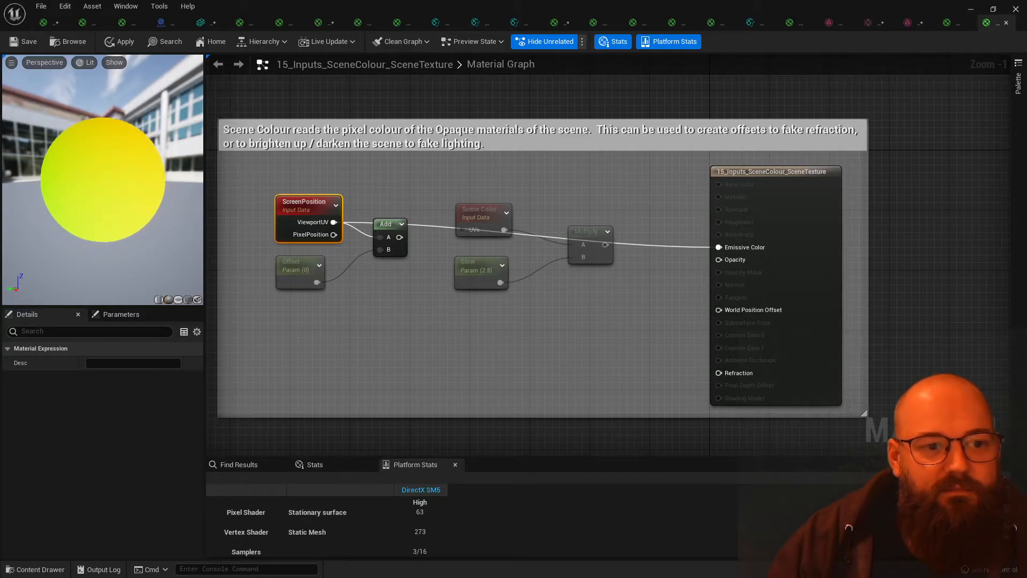
{"action": "left_click", "coordinate": [178, 299]}
{"action": "left_click_drag", "start_coordinate": [103, 204], "coordinate": [128, 206]}
{"action": "right_click_drag", "start_coordinate": [104, 205], "coordinate": [109, 155]}
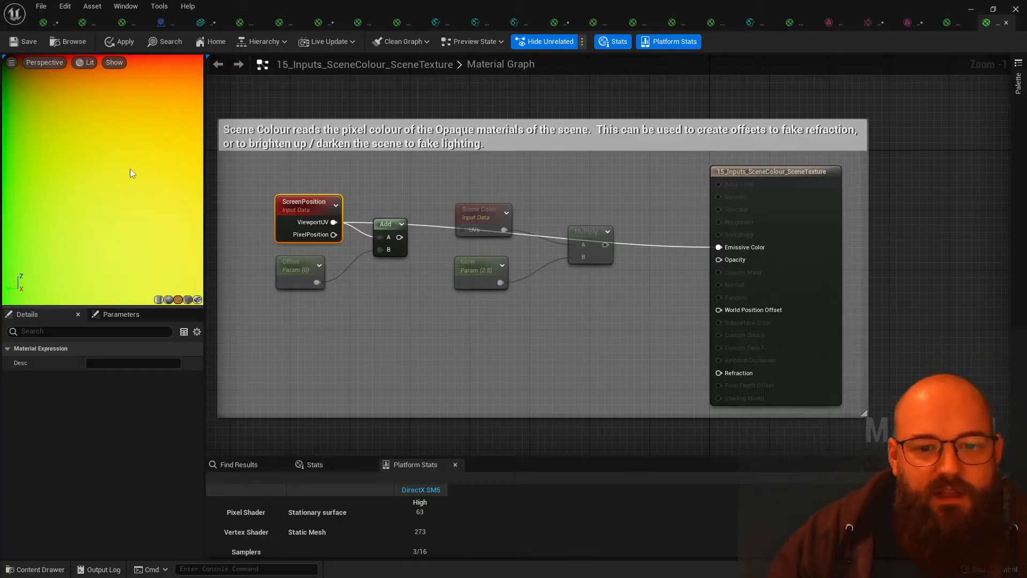
Step: Reconnect the Multiply output to Emissive Color and the Add output to Scene Color's UVs input
{"action": "left_click_drag", "start_coordinate": [333, 222], "coordinate": [467, 229]}
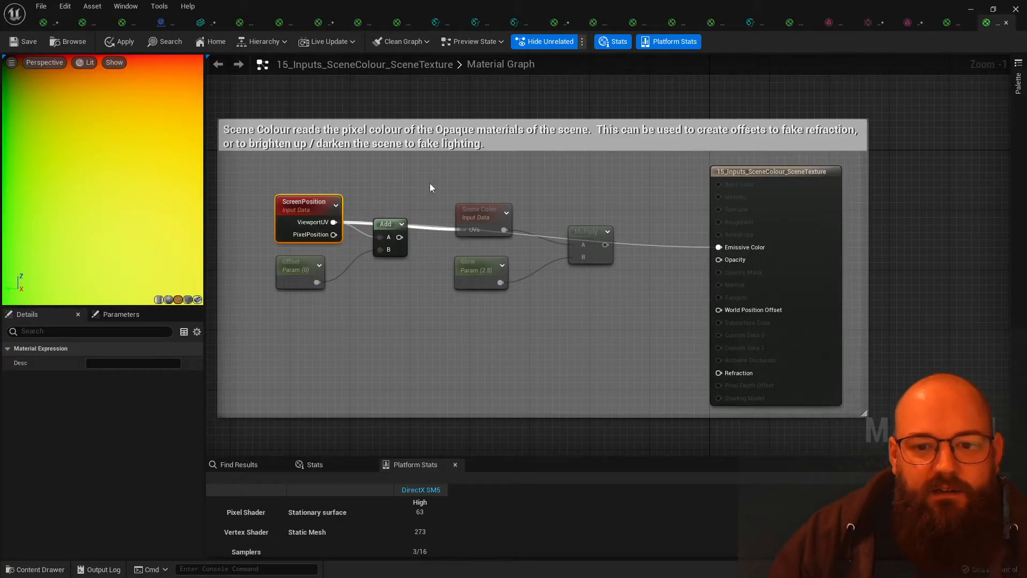
{"action": "left_click", "coordinate": [431, 185]}
{"action": "left_click_drag", "start_coordinate": [605, 244], "coordinate": [718, 247]}
{"action": "left_click_drag", "start_coordinate": [463, 231], "coordinate": [399, 237]}
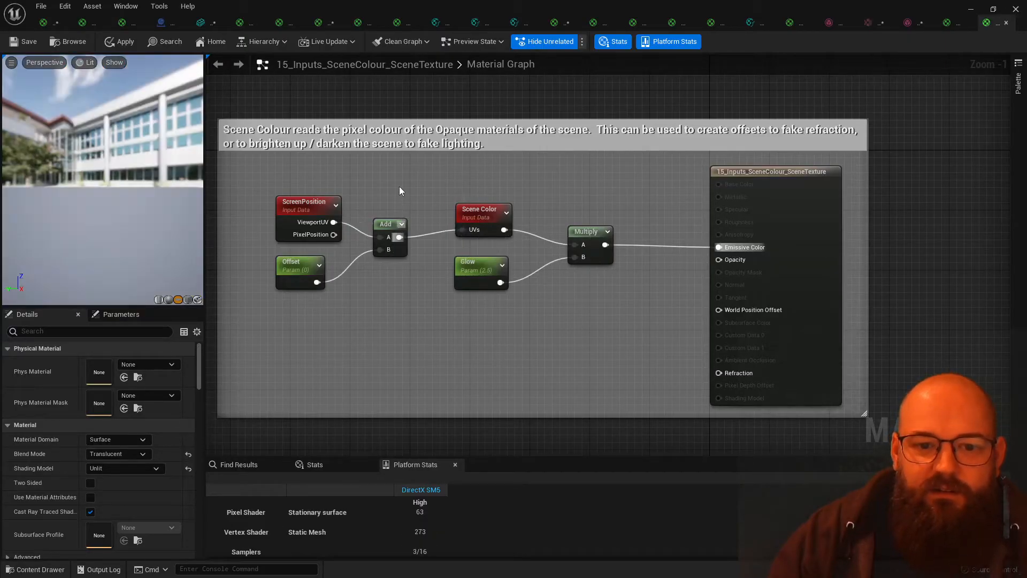
{"action": "right_click_drag", "start_coordinate": [135, 194], "coordinate": [135, 230]}
{"action": "mouse_move", "coordinate": [135, 193]}
{"action": "left_mouse_down"}
{"action": "mouse_move", "coordinate": [147, 187]}
{"action": "mouse_move", "coordinate": [135, 193]}
{"action": "left_mouse_up"}
Step: Set the Offset parameter's default value to 0.1 and check the shifted scene colour on the preview plane
{"action": "left_click", "coordinate": [301, 265]}
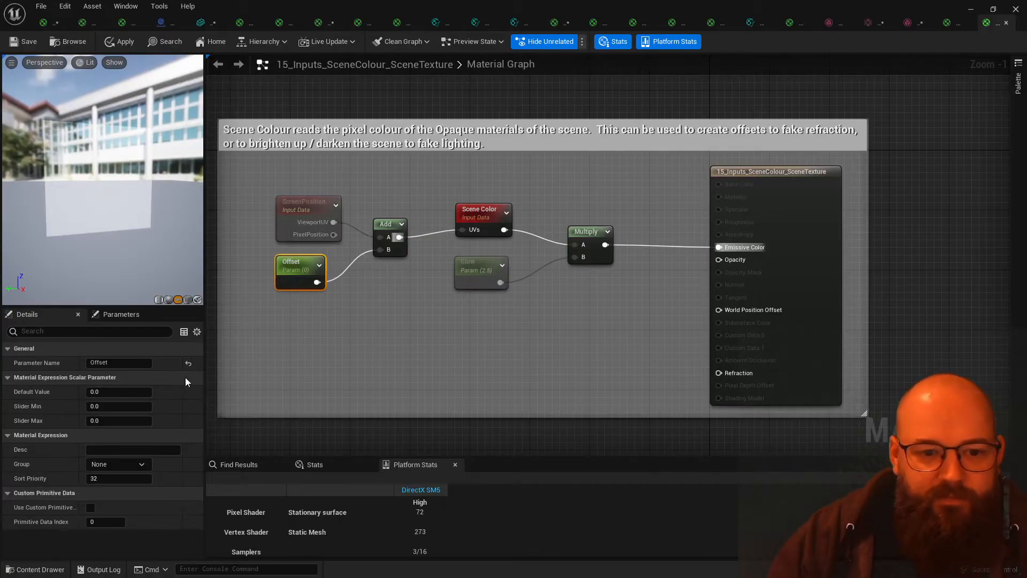
{"action": "left_click", "coordinate": [119, 391]}
{"action": "type", "text": ".1"}
{"action": "key", "text": "Return"}
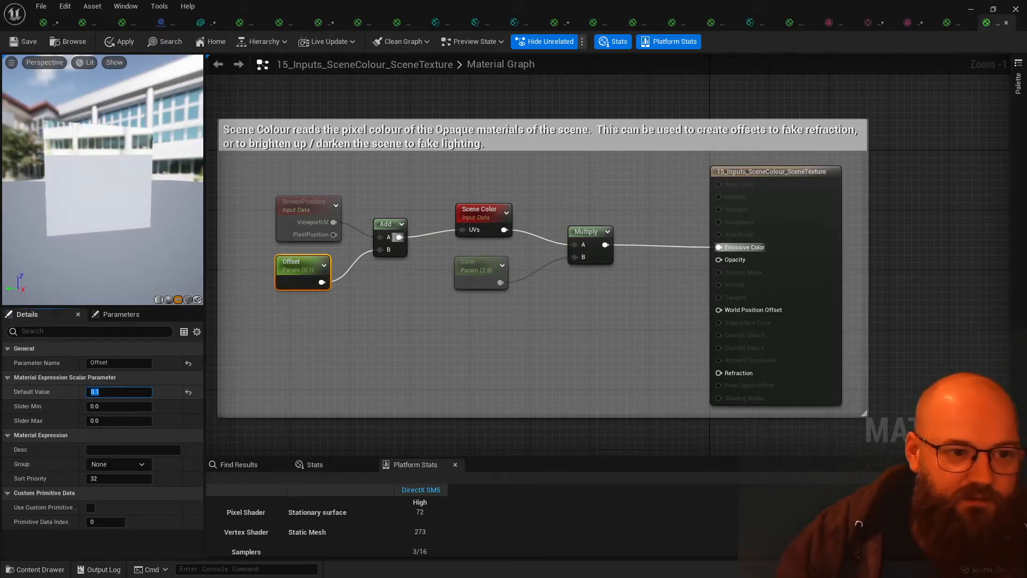
{"action": "mouse_move", "coordinate": [105, 197]}
{"action": "left_mouse_down"}
{"action": "mouse_move", "coordinate": [97, 181]}
{"action": "mouse_move", "coordinate": [128, 169]}
{"action": "mouse_move", "coordinate": [120, 188]}
{"action": "mouse_move", "coordinate": [104, 190]}
{"action": "left_mouse_up"}
{"action": "left_click", "coordinate": [459, 318]}
{"action": "right_click_drag", "start_coordinate": [277, 308], "coordinate": [324, 309]}
{"action": "right_click", "coordinate": [324, 308]}
{"action": "type", "text": "time"}
{"action": "key", "text": "Return"}
{"action": "left_click_drag", "start_coordinate": [351, 326], "coordinate": [303, 326]}
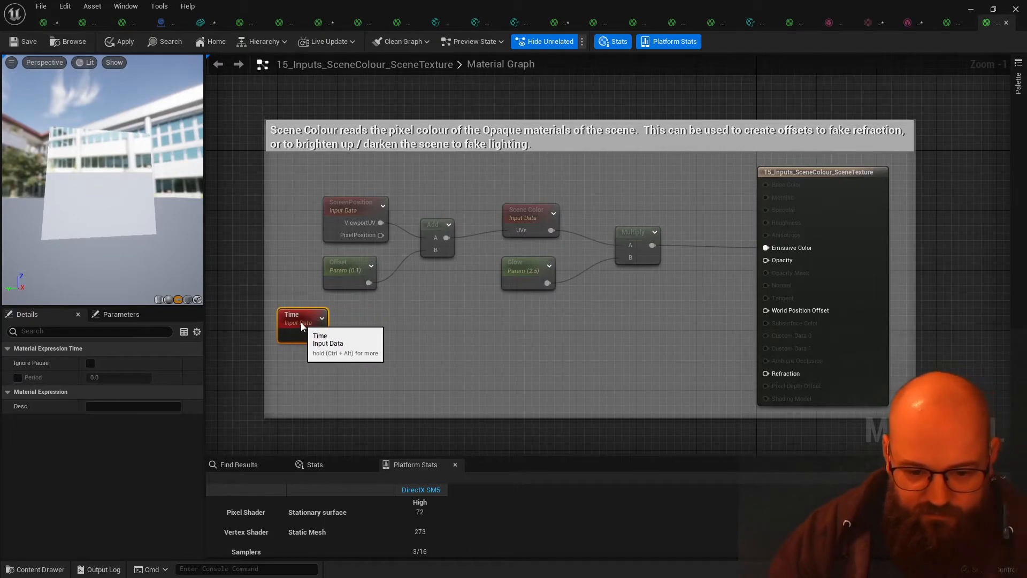
{"action": "key", "text": "Delete"}
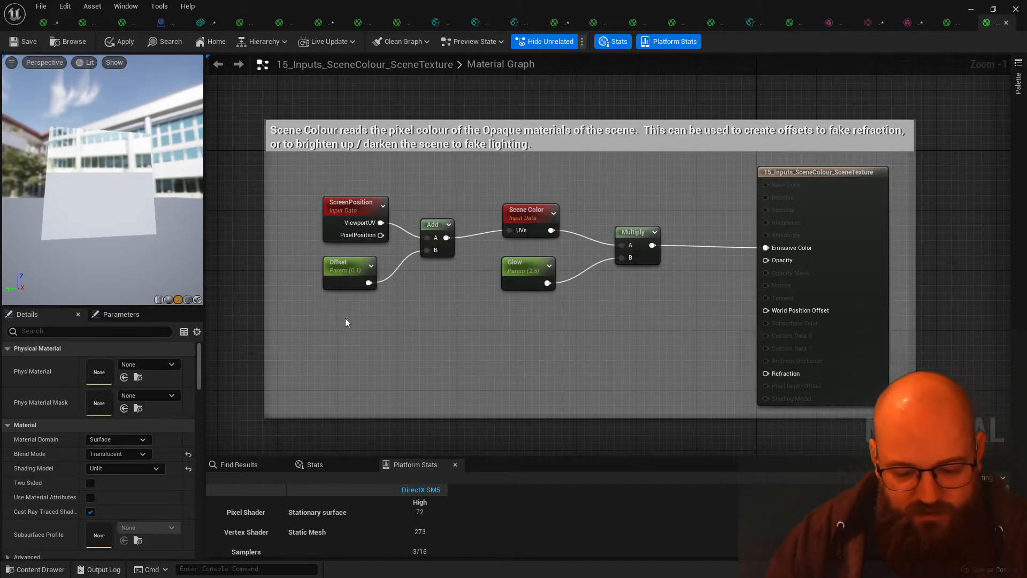
Step: Add a Texture Sample node below the Offset parameter and assign it the T_Default_Normal_Noise texture
{"action": "left_click", "coordinate": [376, 324]}
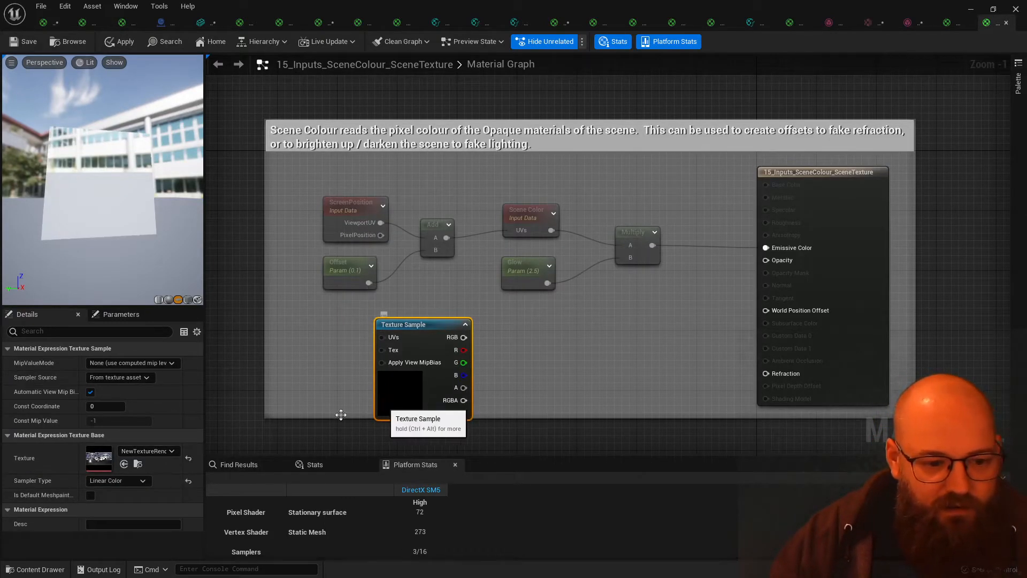
{"action": "left_click", "coordinate": [151, 453]}
{"action": "type", "text": "noise"}
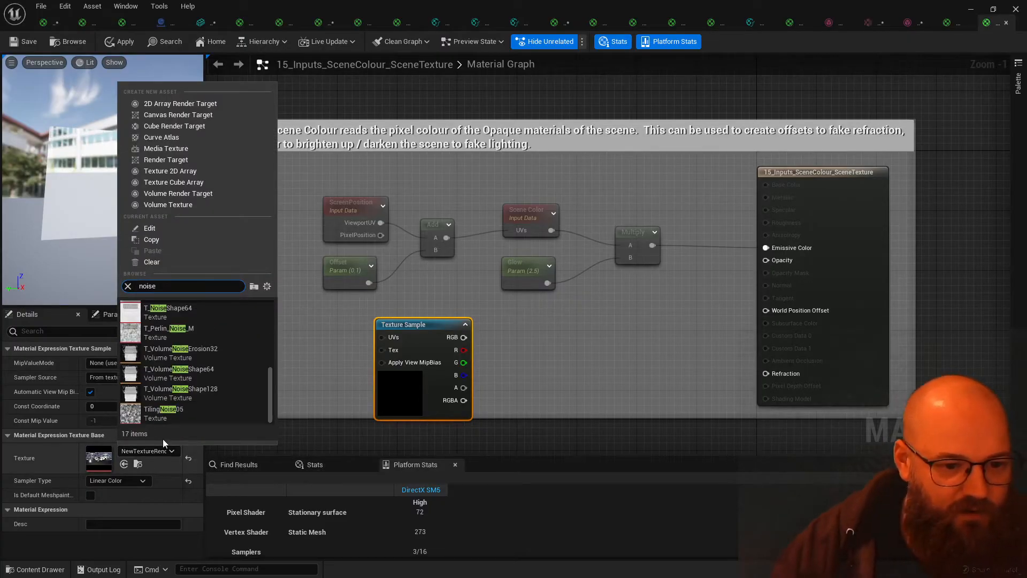
{"action": "scroll", "coordinate": [201, 379], "scroll_direction": "up", "scroll_amount": 4}
{"action": "scroll", "coordinate": [201, 380], "scroll_direction": "up", "scroll_amount": 2}
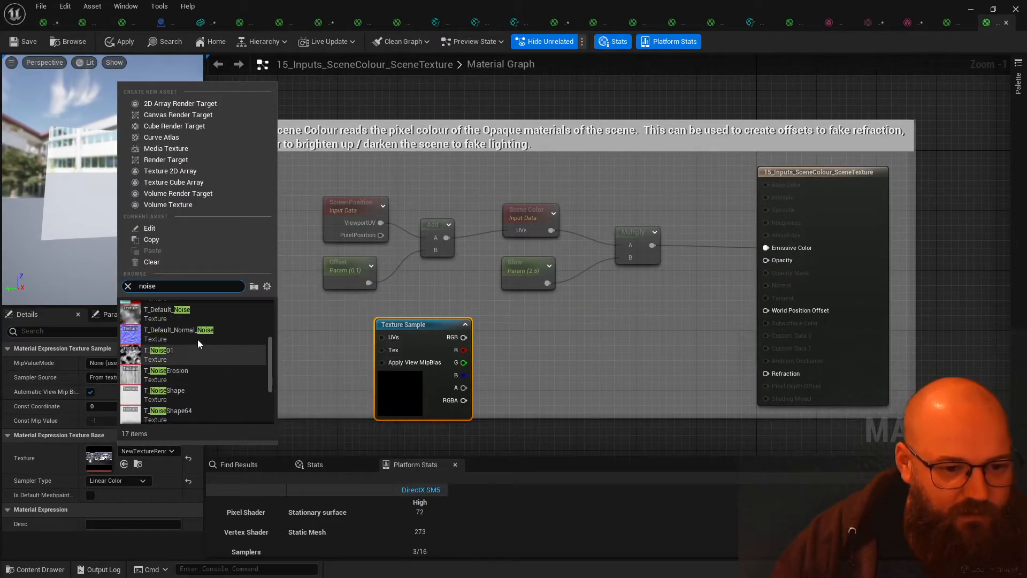
{"action": "left_click", "coordinate": [197, 338]}
Step: Move the Offset and Texture Sample nodes further left in the graph to make room before the Add node
{"action": "left_click_drag", "start_coordinate": [394, 365], "coordinate": [357, 349]}
{"action": "left_click_drag", "start_coordinate": [338, 273], "coordinate": [225, 274]}
{"action": "left_click", "coordinate": [367, 374]}
{"action": "left_click_drag", "start_coordinate": [366, 374], "coordinate": [256, 375]}
{"action": "left_click", "coordinate": [378, 351]}
Step: Add a Panner node, connect it to the Texture Sample's UVs input, and arrange both nodes beneath Offset
{"action": "right_click", "coordinate": [348, 284]}
{"action": "type", "text": "pan"}
{"action": "key", "text": "Return"}
{"action": "left_click_drag", "start_coordinate": [380, 292], "coordinate": [257, 355]}
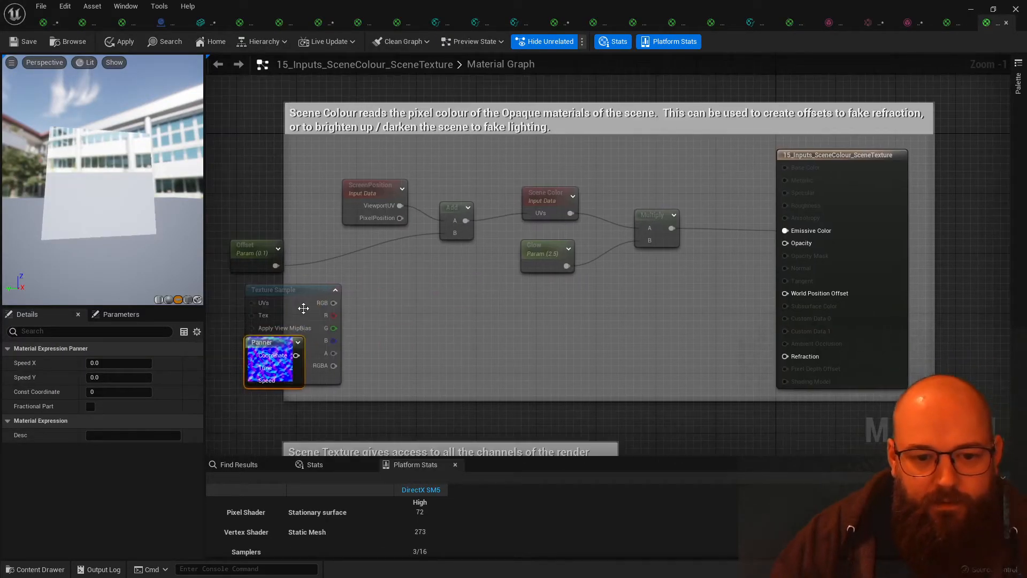
{"action": "left_click_drag", "start_coordinate": [297, 295], "coordinate": [395, 290]}
{"action": "scroll", "coordinate": [337, 293], "scroll_direction": "down", "scroll_amount": 2}
{"action": "scroll", "coordinate": [288, 283], "scroll_direction": "up", "scroll_amount": 3}
{"action": "left_click_drag", "start_coordinate": [298, 378], "coordinate": [358, 305]}
{"action": "left_click", "coordinate": [345, 272]}
{"action": "left_click_drag", "start_coordinate": [436, 278], "coordinate": [349, 317]}
{"action": "left_click_drag", "start_coordinate": [411, 362], "coordinate": [352, 361]}
Step: Add a Multiply node combining Offset with the Texture Sample's R channel, and connect its output to the Add node's B input
{"action": "left_click", "coordinate": [417, 253]}
{"action": "key", "text": "m"}
{"action": "left_click", "coordinate": [412, 252]}
{"action": "left_click_drag", "start_coordinate": [439, 258], "coordinate": [424, 319]}
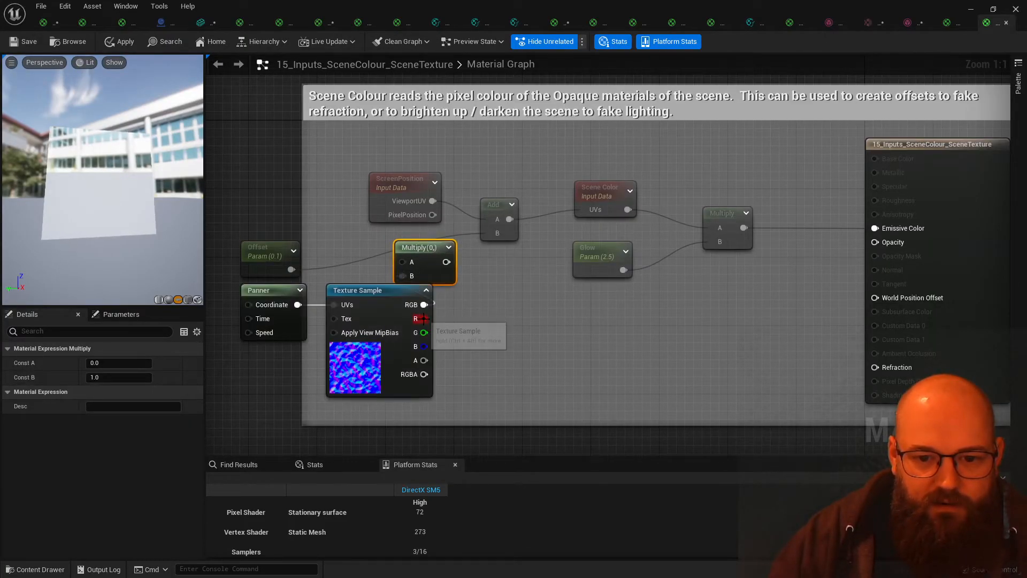
{"action": "left_click_drag", "start_coordinate": [403, 261], "coordinate": [278, 268]}
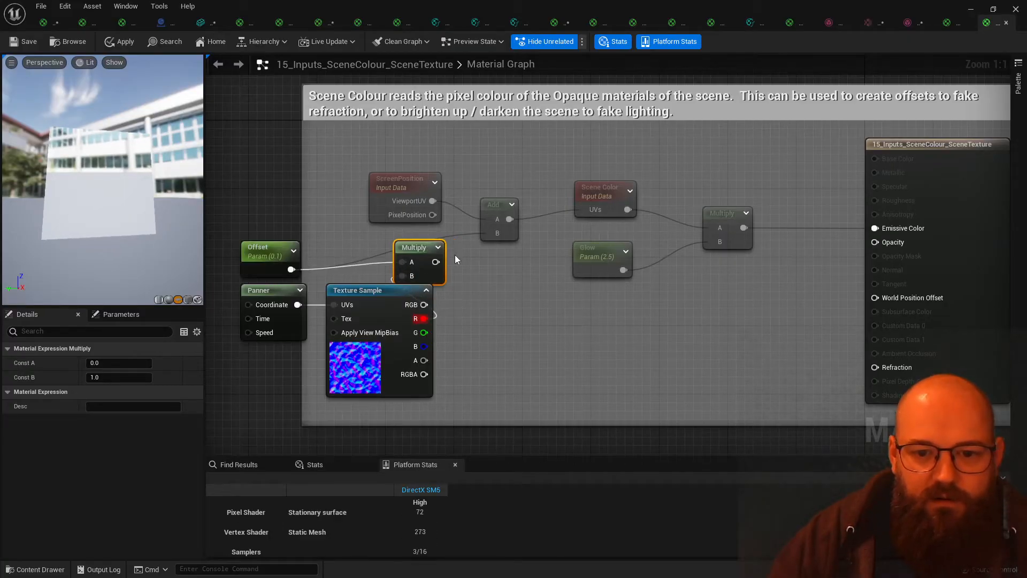
{"action": "left_click_drag", "start_coordinate": [490, 236], "coordinate": [491, 235]}
Step: Shift the Texture Sample and Panner nodes slightly down, and set the Panner's Speed X to 0.1
{"action": "left_click_drag", "start_coordinate": [375, 290], "coordinate": [374, 299]}
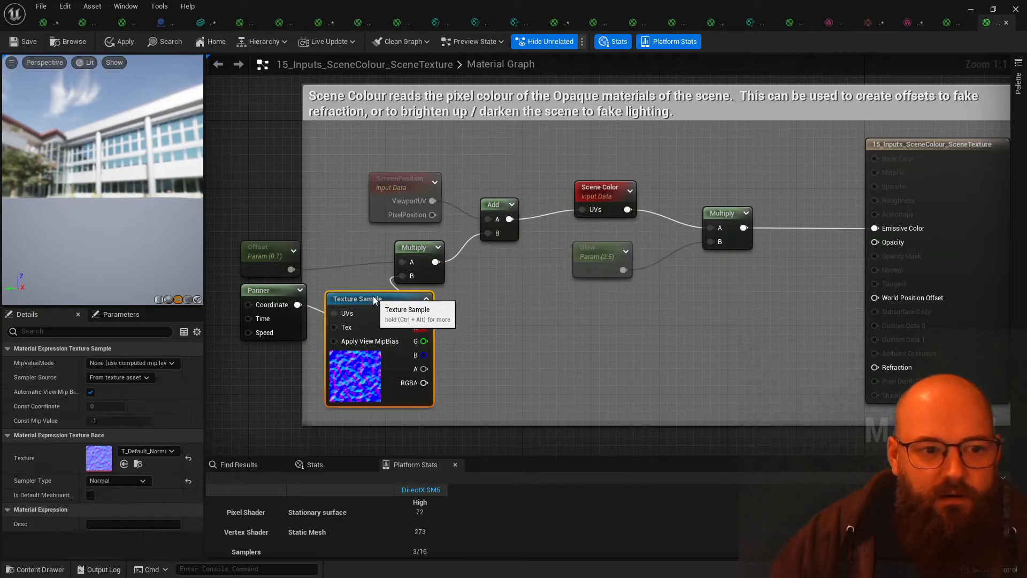
{"action": "left_click_drag", "start_coordinate": [277, 295], "coordinate": [277, 304]}
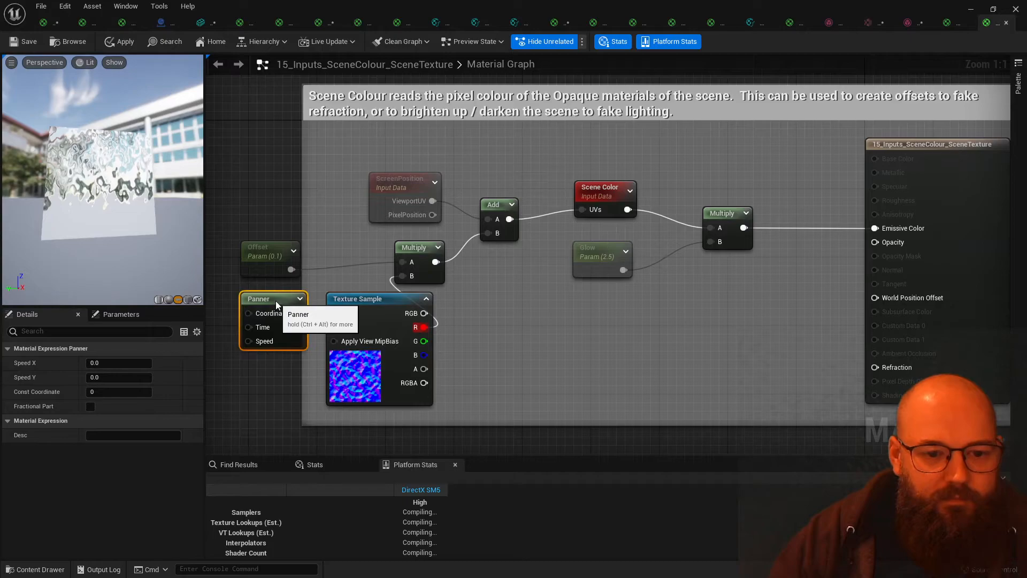
{"action": "left_click", "coordinate": [109, 362]}
{"action": "type", "text": ".1"}
Step: Try an Offset default value of 0.05, and reduce it to 0.01 for a subtler distortion
{"action": "left_click", "coordinate": [263, 251]}
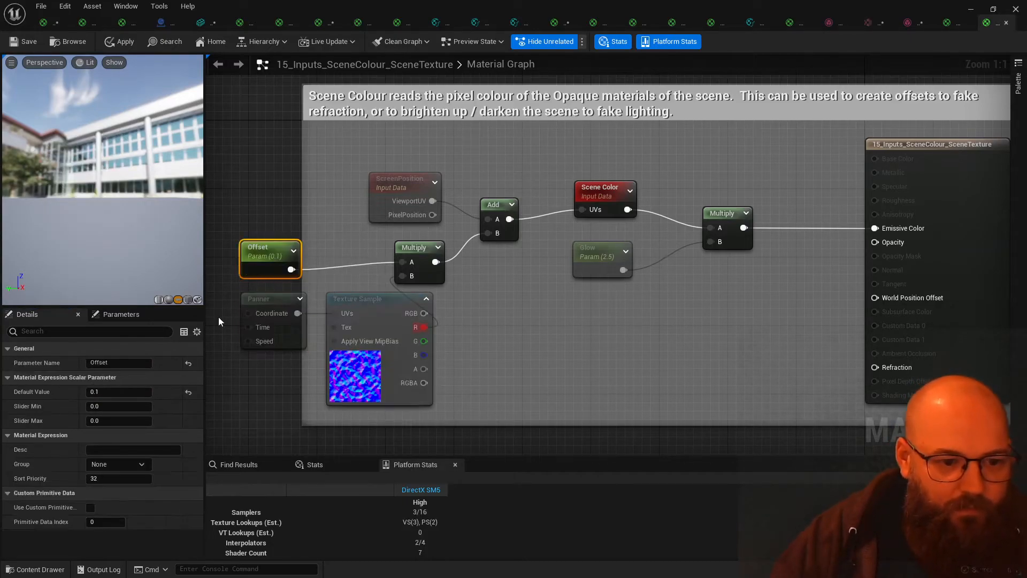
{"action": "left_click", "coordinate": [122, 392]}
{"action": "type", "text": "0.05"}
{"action": "key", "text": "Return"}
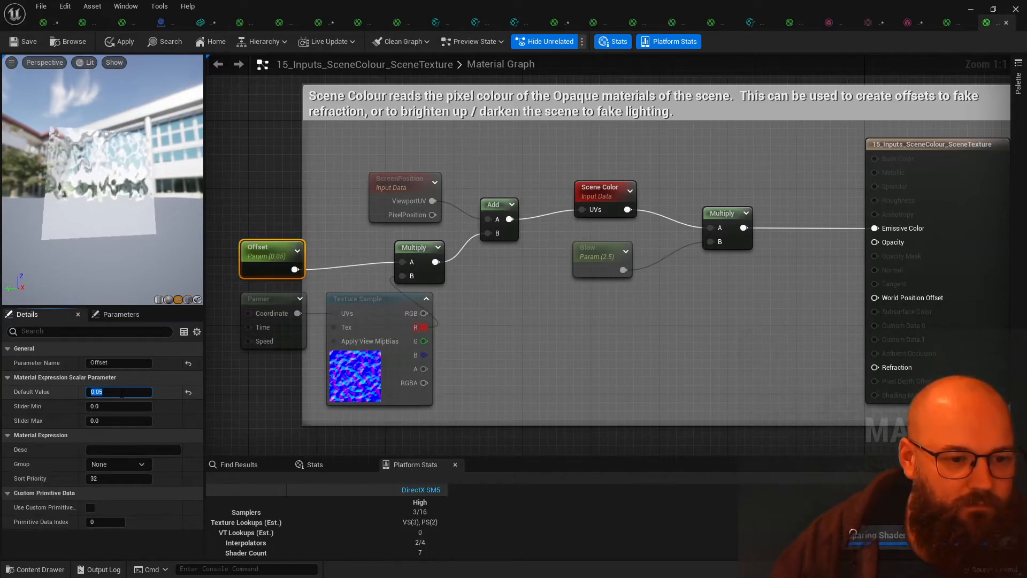
{"action": "type", "text": "0.01"}
{"action": "key", "text": "Return"}
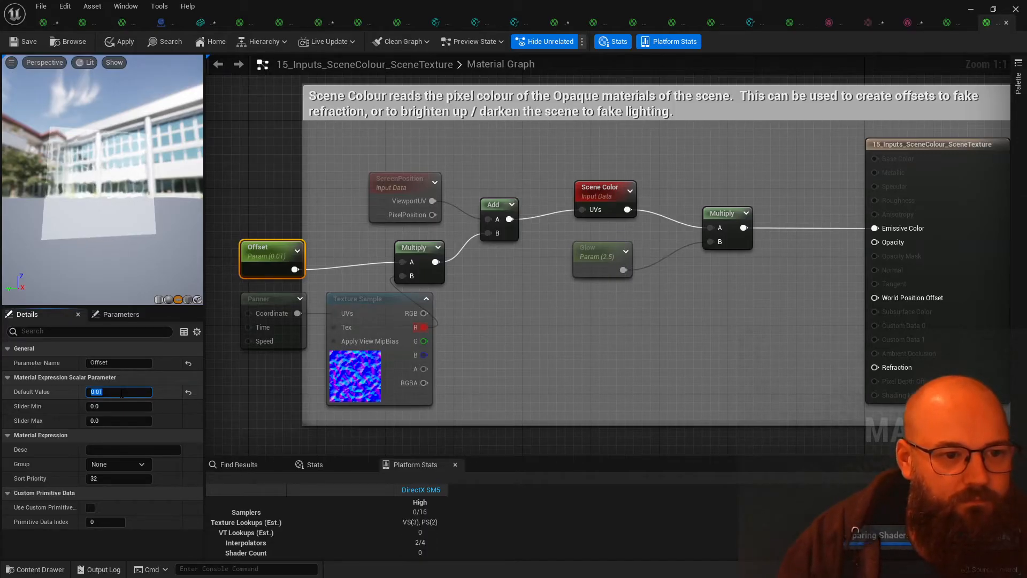
Step: Reset the Panner's Speed X to 0 and set its Speed Y to 0.1
{"action": "left_click", "coordinate": [281, 329]}
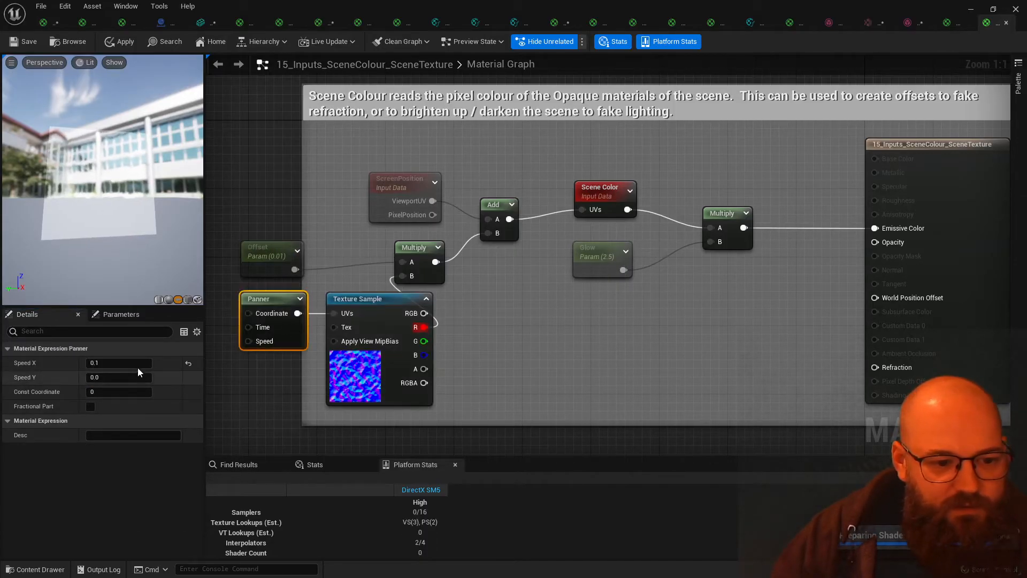
{"action": "left_click", "coordinate": [119, 377]}
{"action": "type", "text": ".1"}
{"action": "key", "text": "Return"}
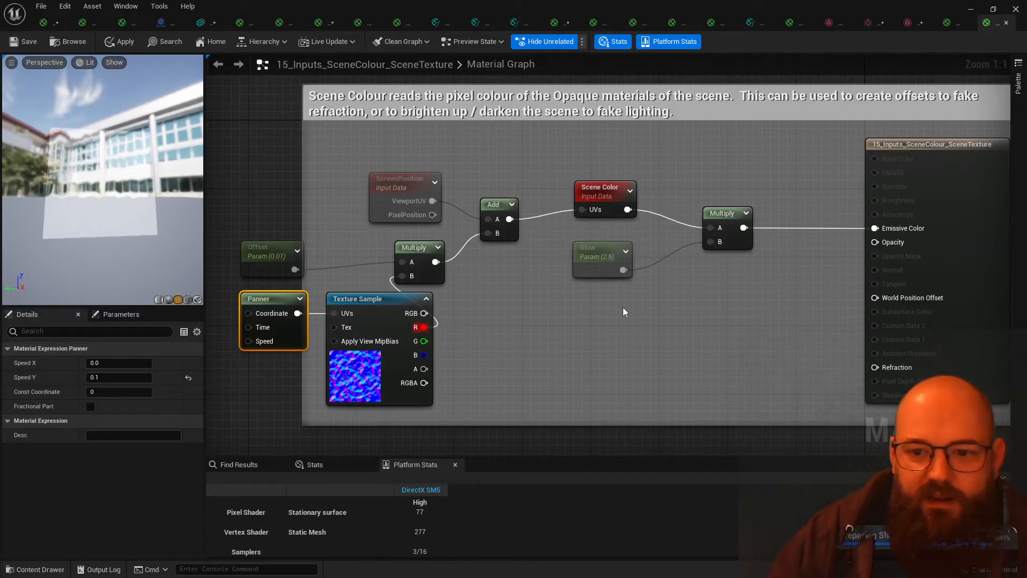
Step: Set the Glow parameter's default value to 1 and orbit the preview to check the unbrightened distortion
{"action": "left_click", "coordinate": [601, 254]}
{"action": "left_click", "coordinate": [119, 391]}
{"action": "type", "text": "1"}
{"action": "key", "text": "Return"}
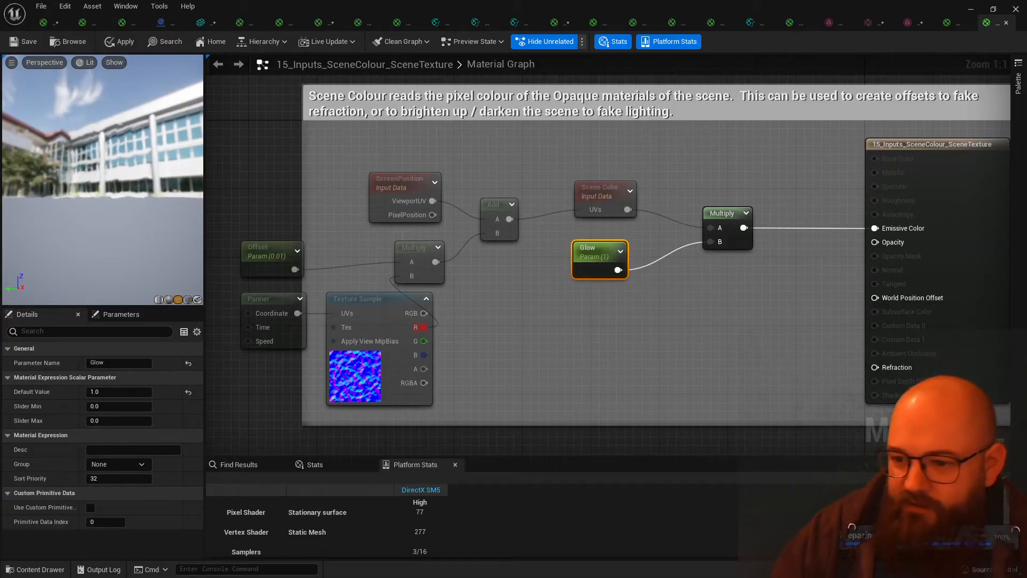
{"action": "left_click_drag", "start_coordinate": [143, 203], "coordinate": [94, 171]}
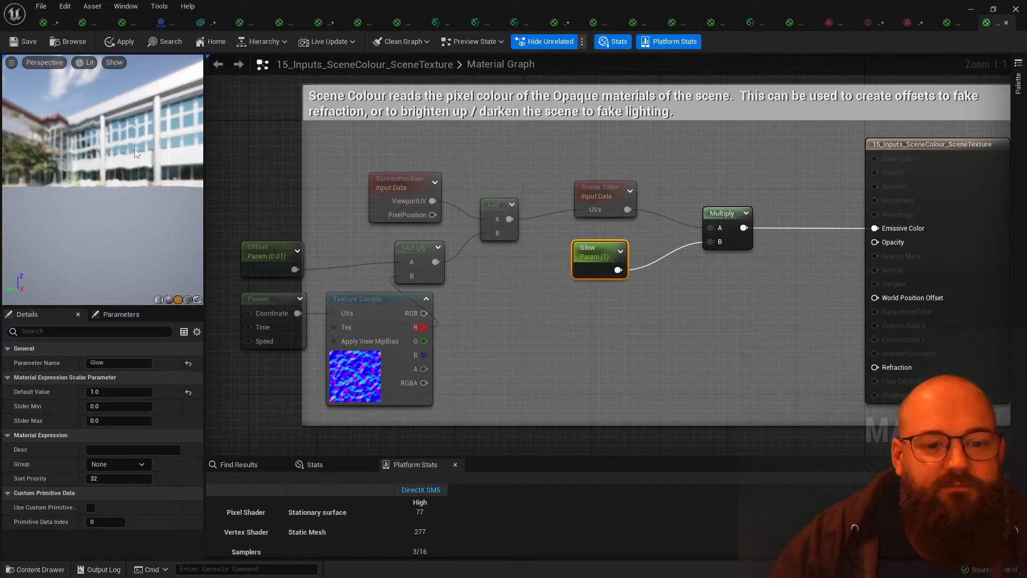
Step: Nudge the Offset node slightly up, set its default value to 0.02, and inspect the distortion from several angles in the preview
{"action": "left_click_drag", "start_coordinate": [265, 266], "coordinate": [266, 257]}
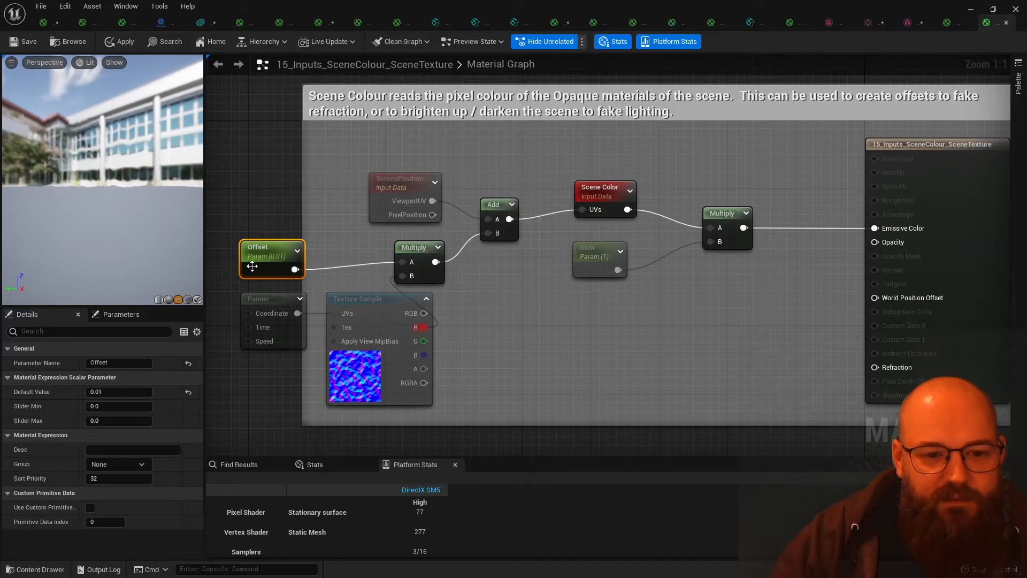
{"action": "left_click", "coordinate": [143, 391]}
{"action": "type", "text": "0.02"}
{"action": "key", "text": "Return"}
{"action": "left_click", "coordinate": [300, 342]}
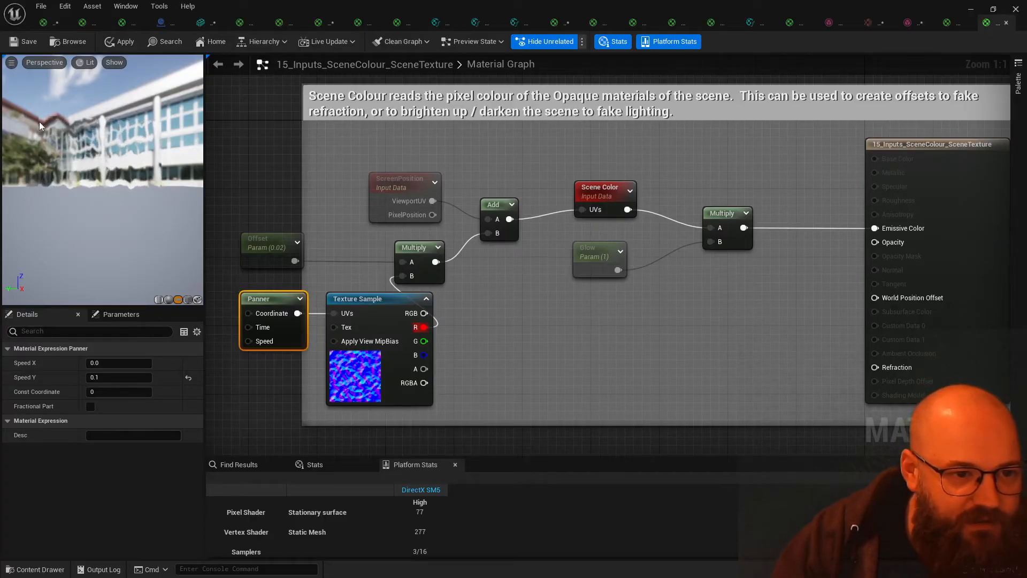
{"action": "left_click_drag", "start_coordinate": [169, 134], "coordinate": [73, 134]}
{"action": "left_click_drag", "start_coordinate": [163, 207], "coordinate": [121, 182]}
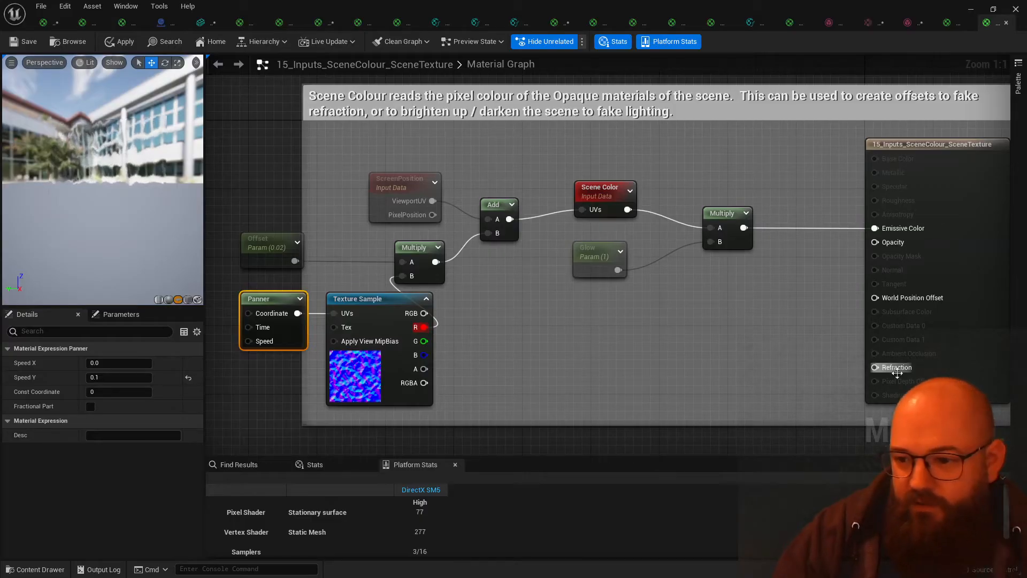
{"action": "left_click_drag", "start_coordinate": [126, 183], "coordinate": [95, 137]}
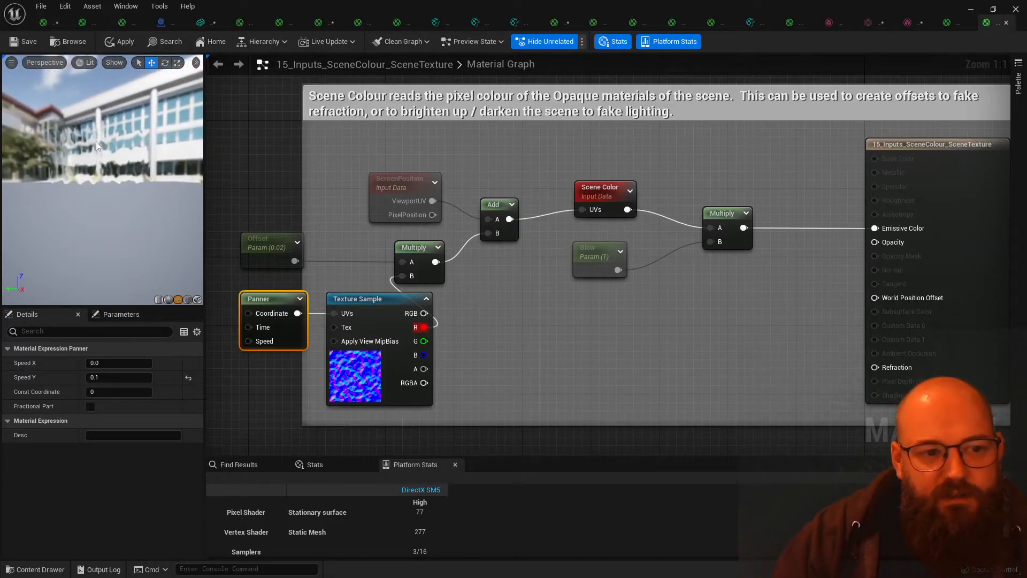
Step: Replace the Texture Sample's texture with T_Noise01 and check the distortion in the preview
{"action": "left_click", "coordinate": [369, 321]}
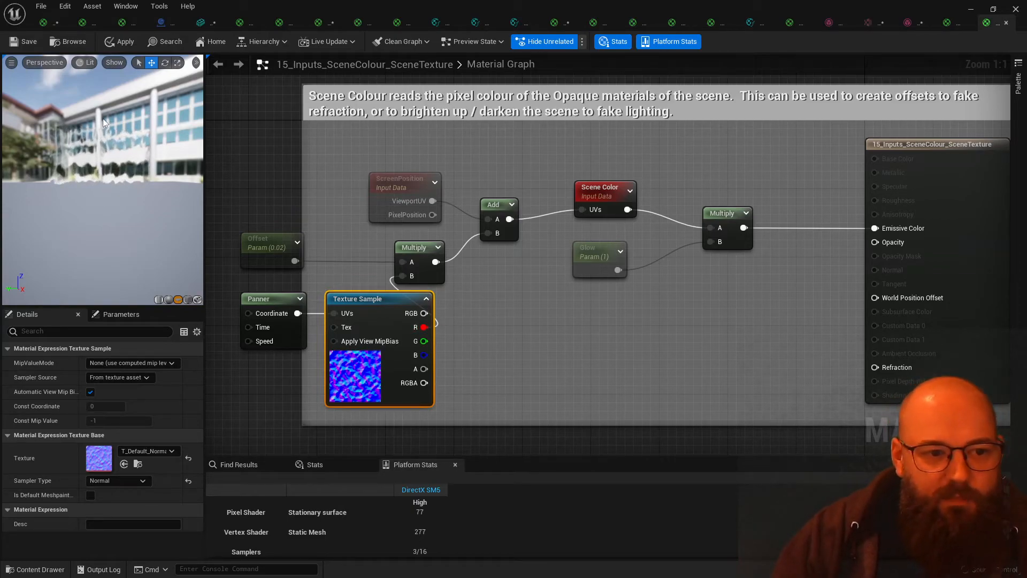
{"action": "left_click", "coordinate": [537, 312]}
{"action": "left_click_drag", "start_coordinate": [94, 155], "coordinate": [99, 198]}
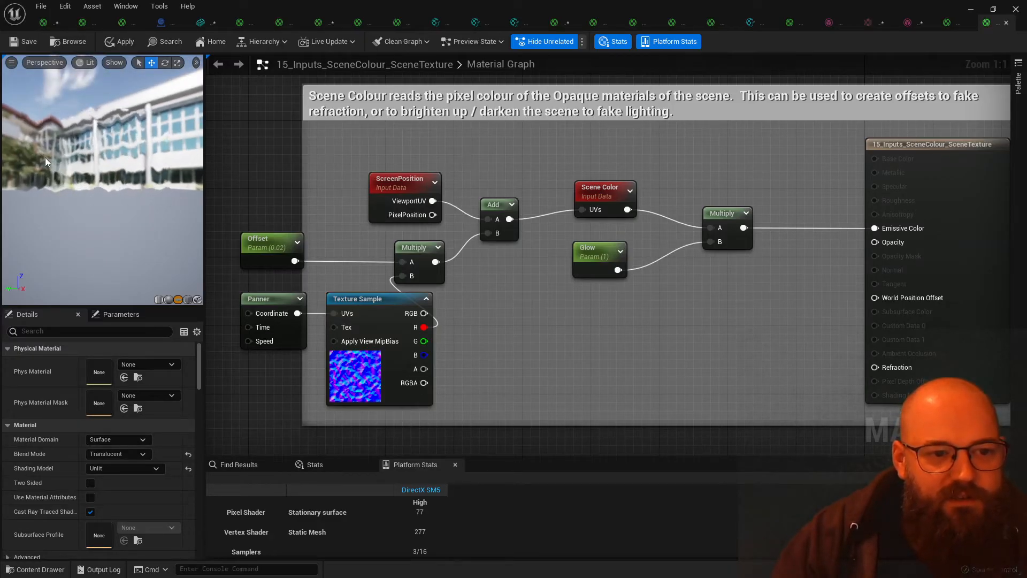
{"action": "left_click", "coordinate": [353, 375]}
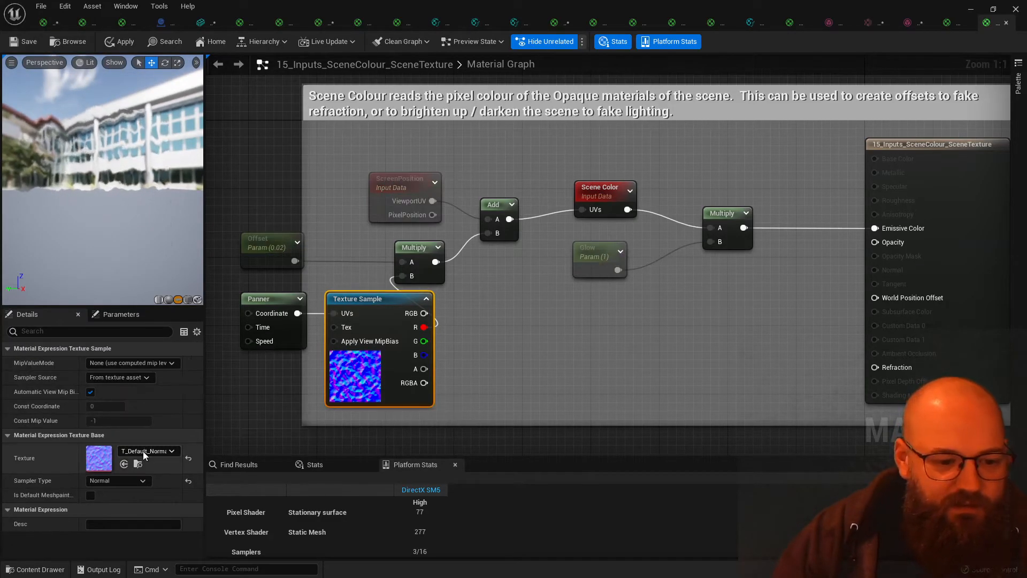
{"action": "left_click", "coordinate": [143, 451]}
{"action": "type", "text": "noise"}
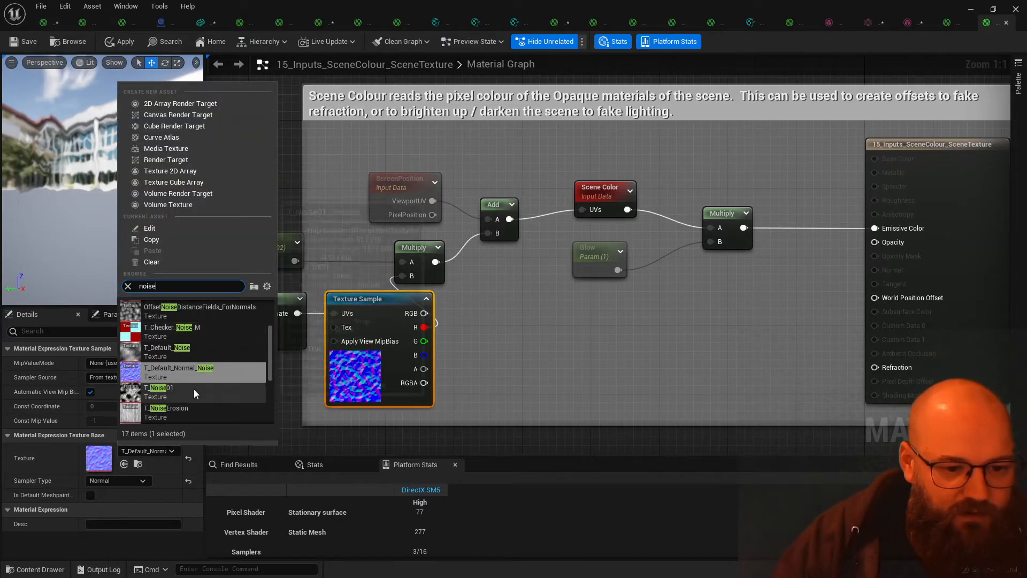
{"action": "left_click", "coordinate": [194, 390]}
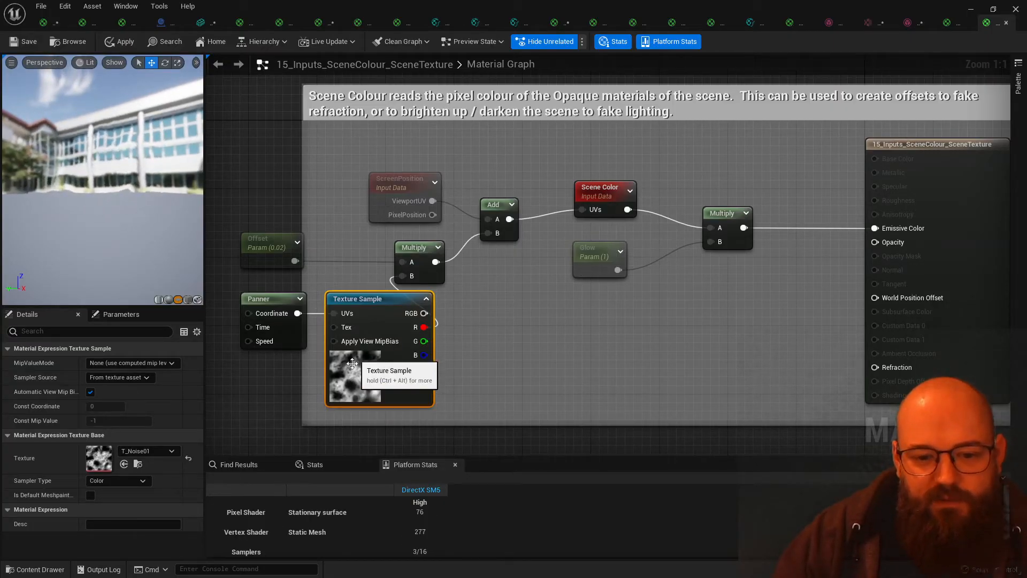
{"action": "left_click", "coordinate": [341, 252]}
{"action": "left_click_drag", "start_coordinate": [101, 201], "coordinate": [140, 199]}
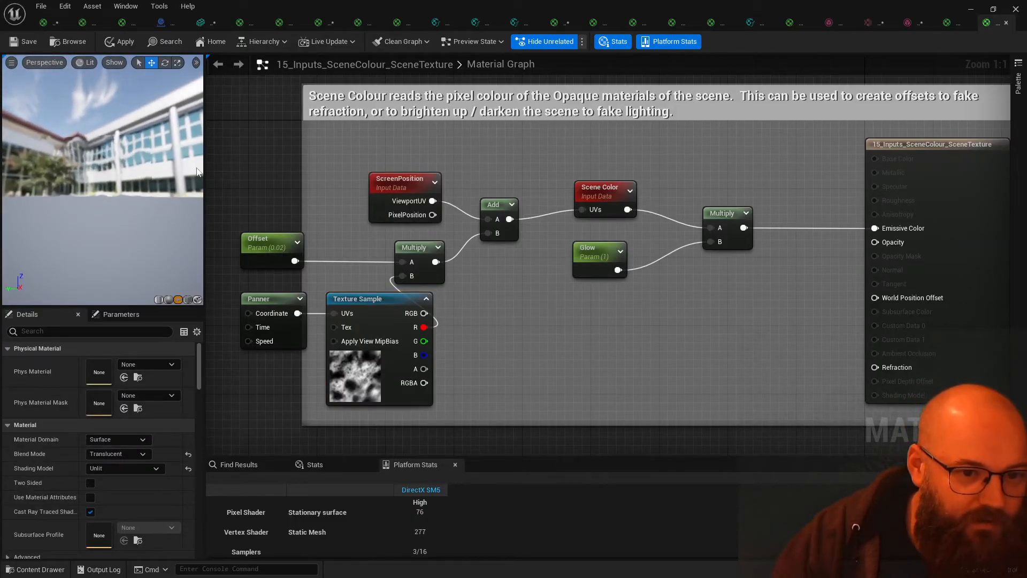
Step: Try Glow default values of 5 and 0.2 to brighten and darken the scene, and restore it to 1
{"action": "left_click", "coordinate": [604, 195]}
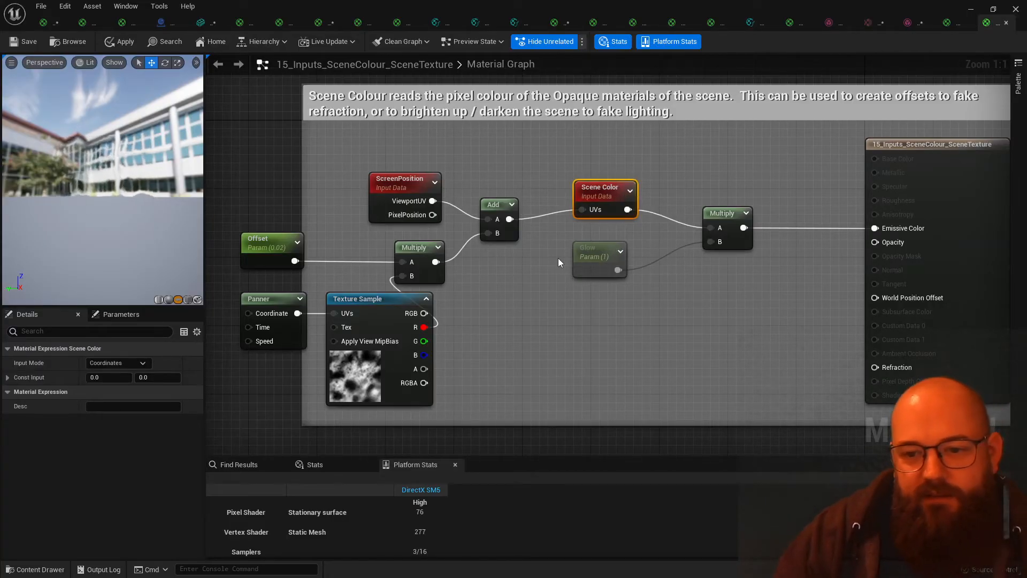
{"action": "left_click", "coordinate": [591, 252]}
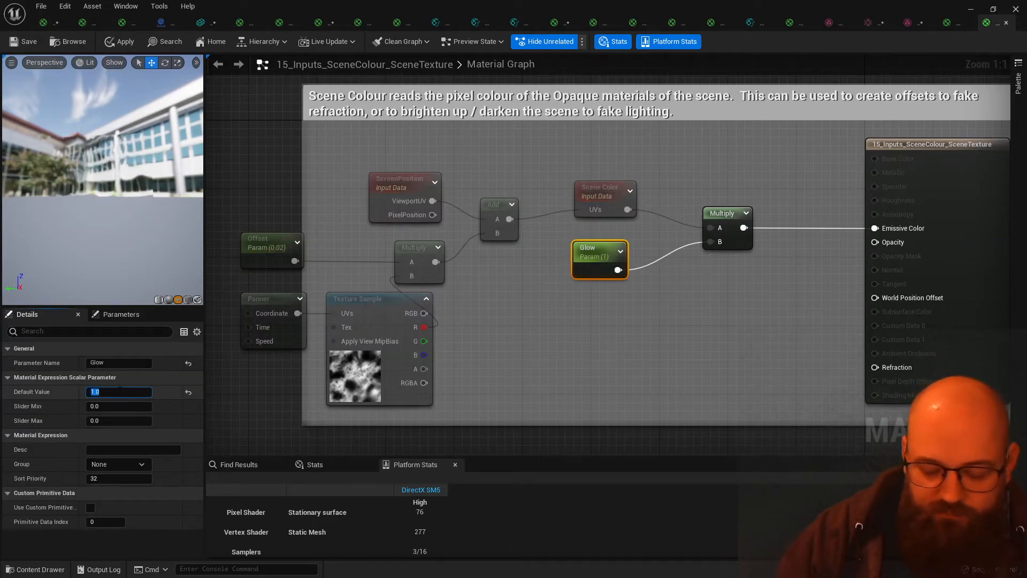
{"action": "type", "text": "5"}
{"action": "key", "text": "Return"}
{"action": "type", "text": "0.2"}
{"action": "key", "text": "Return"}
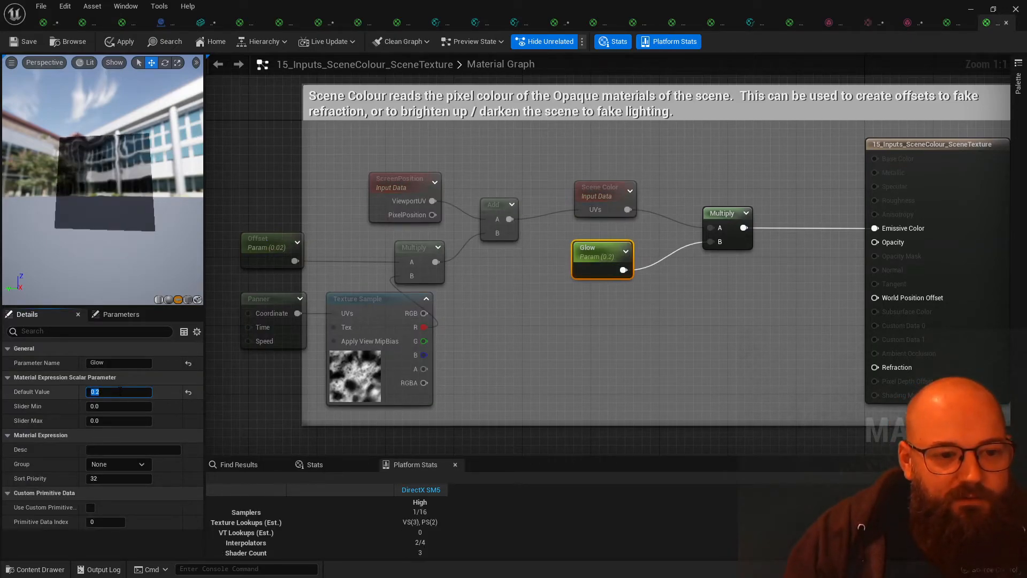
{"action": "type", "text": "1"}
{"action": "key", "text": "Return"}
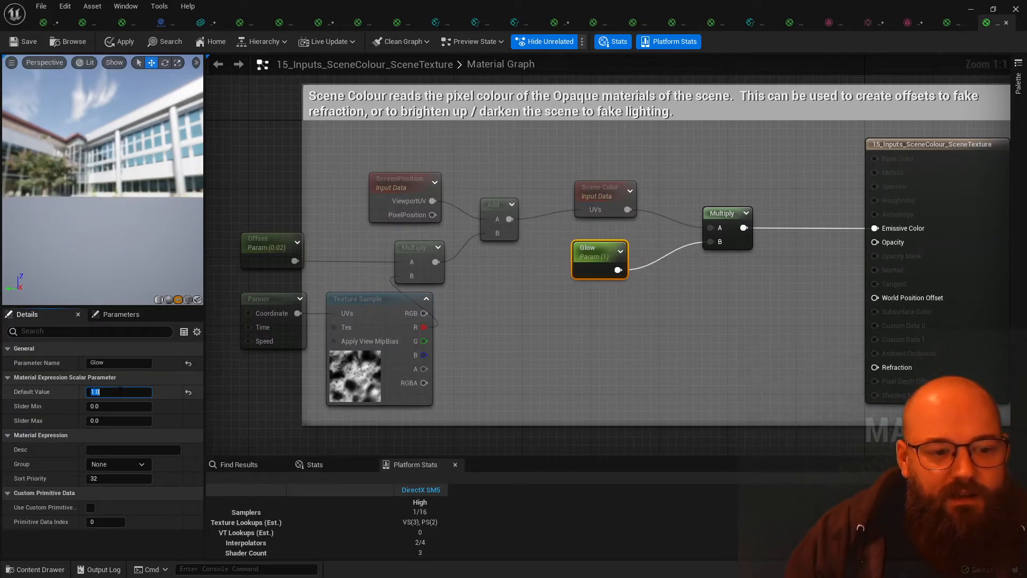
Step: Examine which render buffer channels the SceneTexture node offers as its Scene Texture Id
{"action": "left_click", "coordinate": [401, 182]}
{"action": "left_click", "coordinate": [541, 319]}
{"action": "right_click_drag", "start_coordinate": [543, 375], "coordinate": [527, 115]}
{"action": "left_click", "coordinate": [341, 280]}
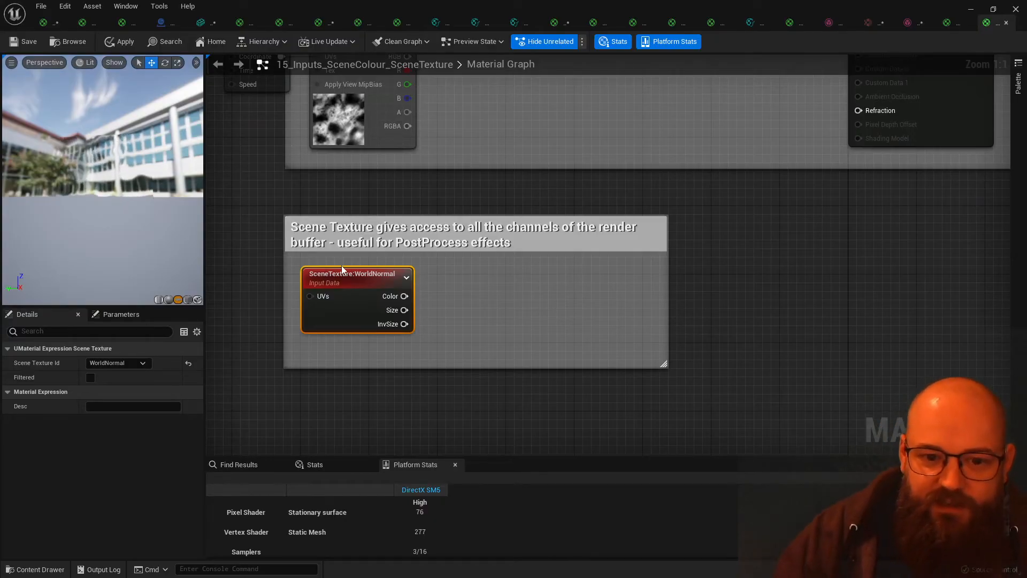
{"action": "left_click", "coordinate": [129, 364]}
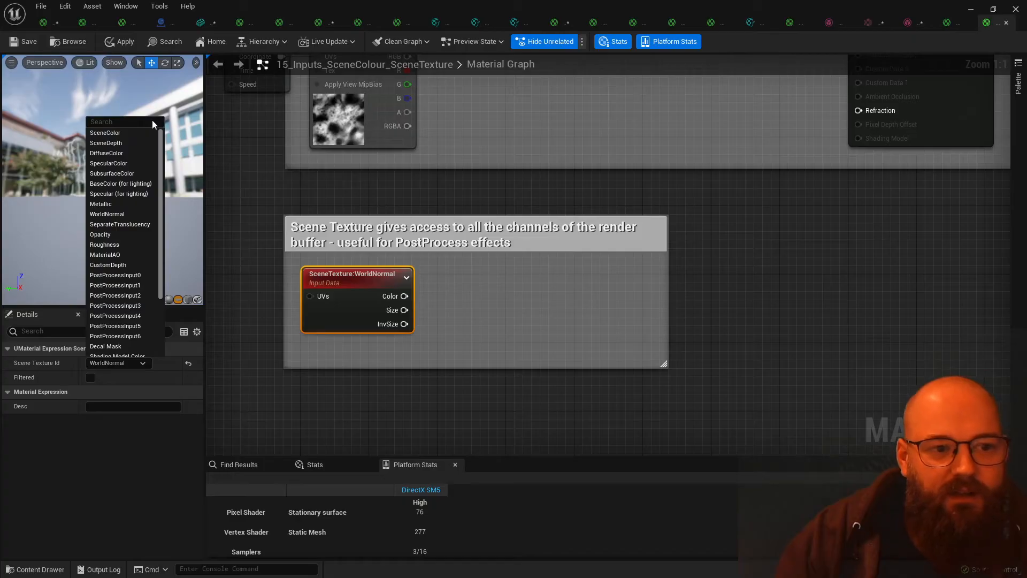
{"action": "scroll", "coordinate": [168, 257], "scroll_direction": "down", "scroll_amount": 3}
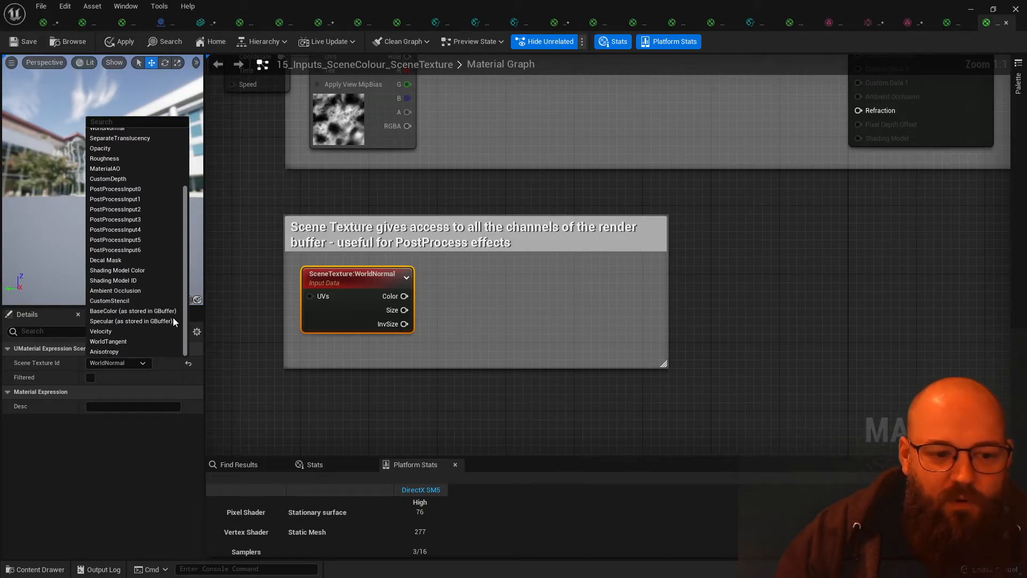
{"action": "scroll", "coordinate": [185, 235], "scroll_direction": "up", "scroll_amount": 4}
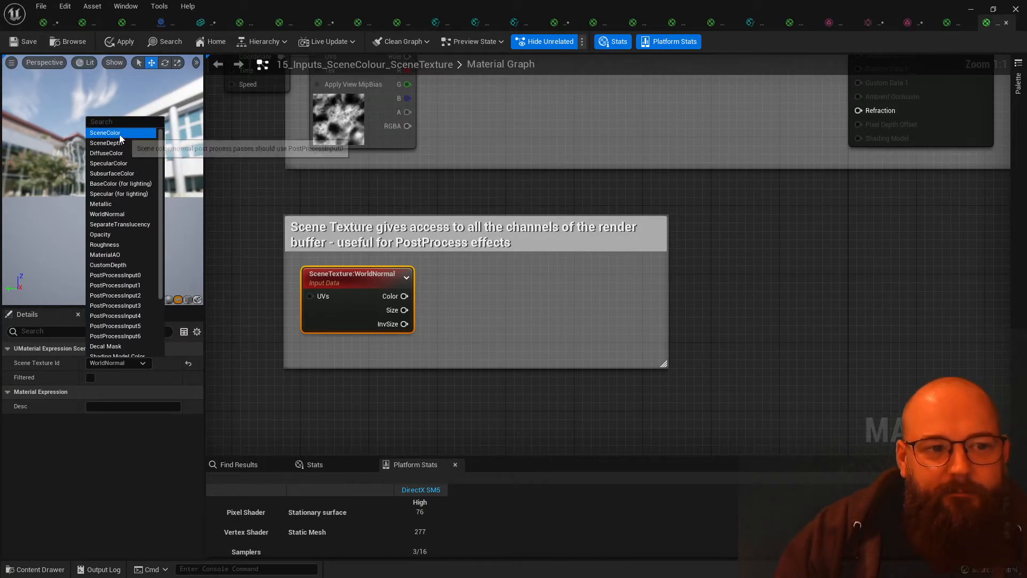
{"action": "left_click", "coordinate": [530, 266]}
Step: Connect the SceneTexture:WorldNormal node's Color output to the material's Emissive Color, and orbit the preview to view it
{"action": "right_click_drag", "start_coordinate": [571, 239], "coordinate": [514, 322]}
{"action": "scroll", "coordinate": [510, 331], "scroll_direction": "down", "scroll_amount": 2}
{"action": "left_click_drag", "start_coordinate": [680, 160], "coordinate": [446, 373]}
{"action": "left_click_drag", "start_coordinate": [357, 379], "coordinate": [726, 130]}
{"action": "left_click", "coordinate": [492, 191]}
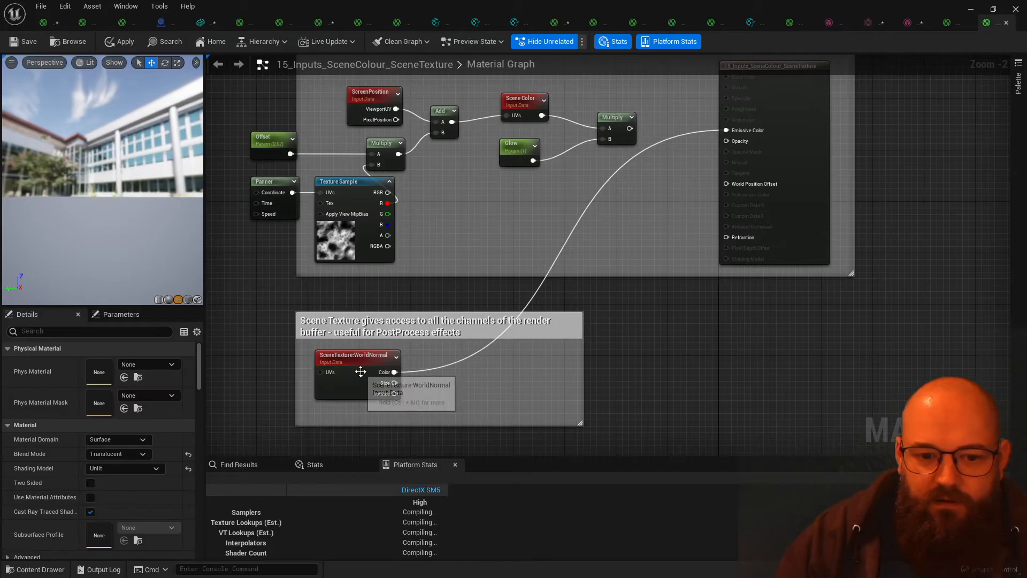
{"action": "left_click_drag", "start_coordinate": [146, 207], "coordinate": [70, 174]}
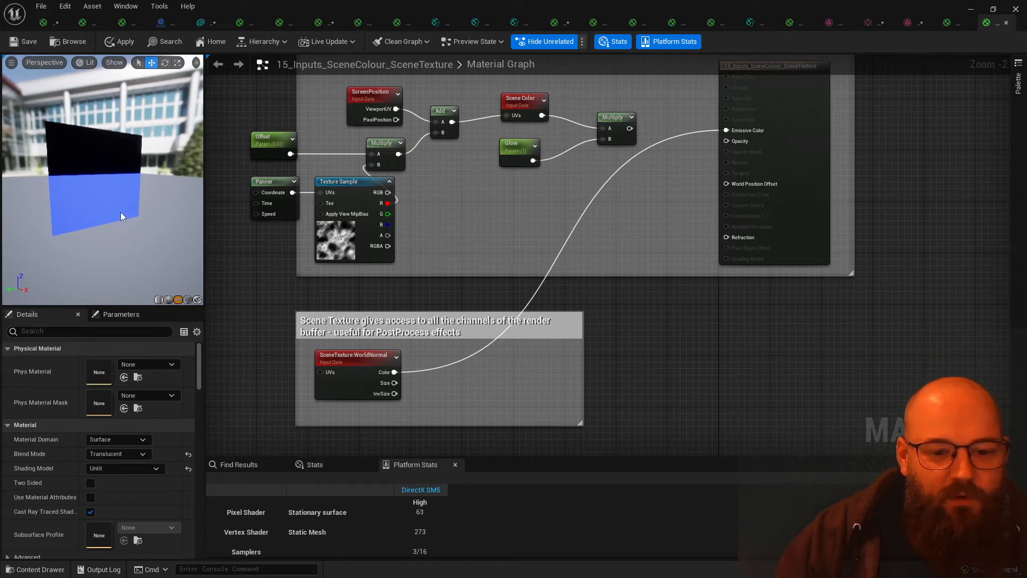
Step: Save the material by making its asset file writable instead of checking it out
{"action": "left_click_drag", "start_coordinate": [138, 209], "coordinate": [42, 80]}
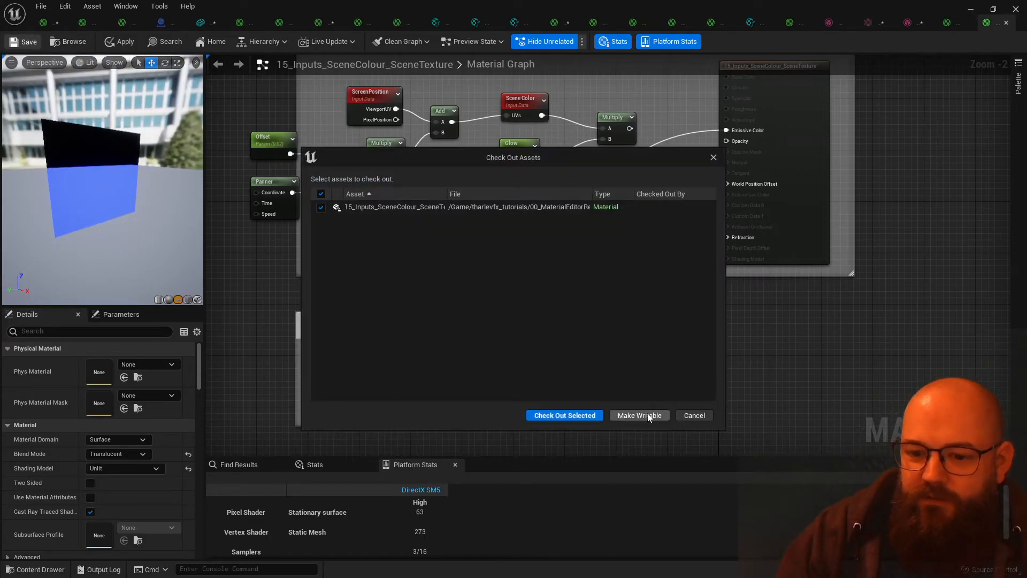
{"action": "left_click", "coordinate": [640, 415]}
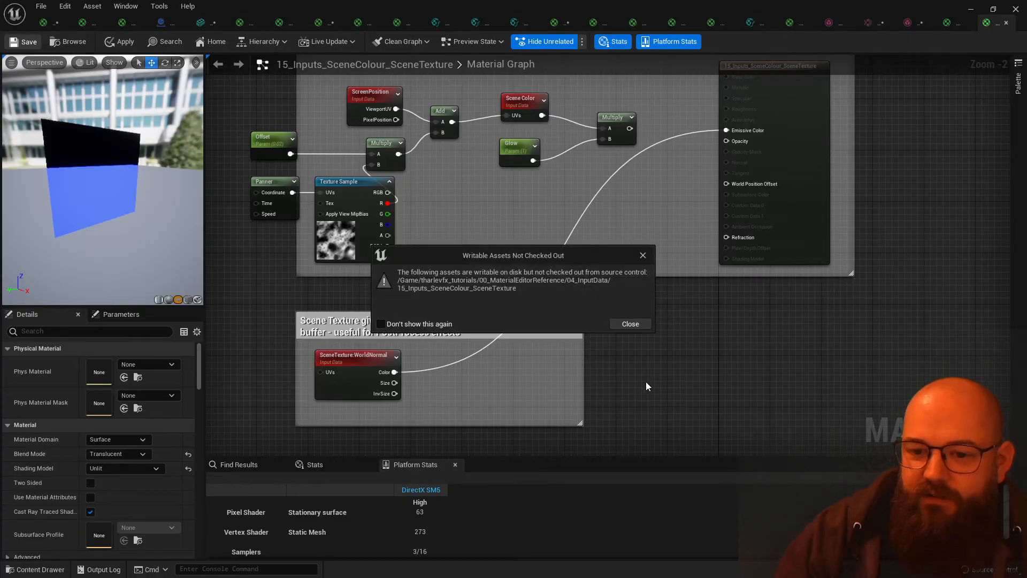
{"action": "left_click", "coordinate": [643, 324]}
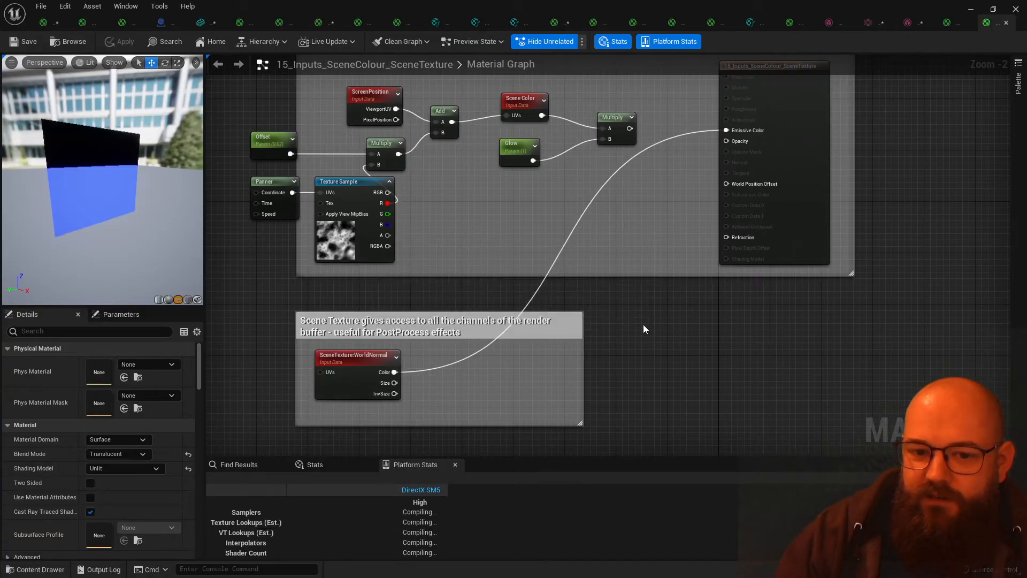
Step: Switch to the level editor and examine the world normals shown through the Scene Colour and Texture sphere from several angles
{"action": "left_click", "coordinate": [970, 11]}
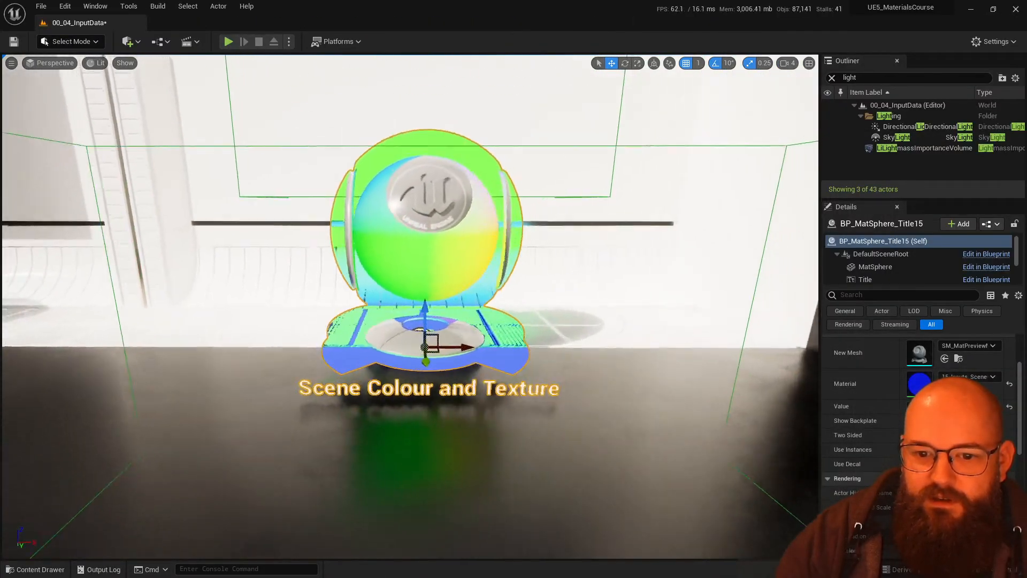
{"action": "mouse_move", "coordinate": [345, 193]}
{"action": "left_mouse_down", "text": "alt"}
{"action": "mouse_move", "coordinate": [235, 206]}
{"action": "mouse_move", "coordinate": [155, 235]}
{"action": "mouse_move", "coordinate": [345, 193]}
{"action": "left_mouse_up", "text": "alt"}
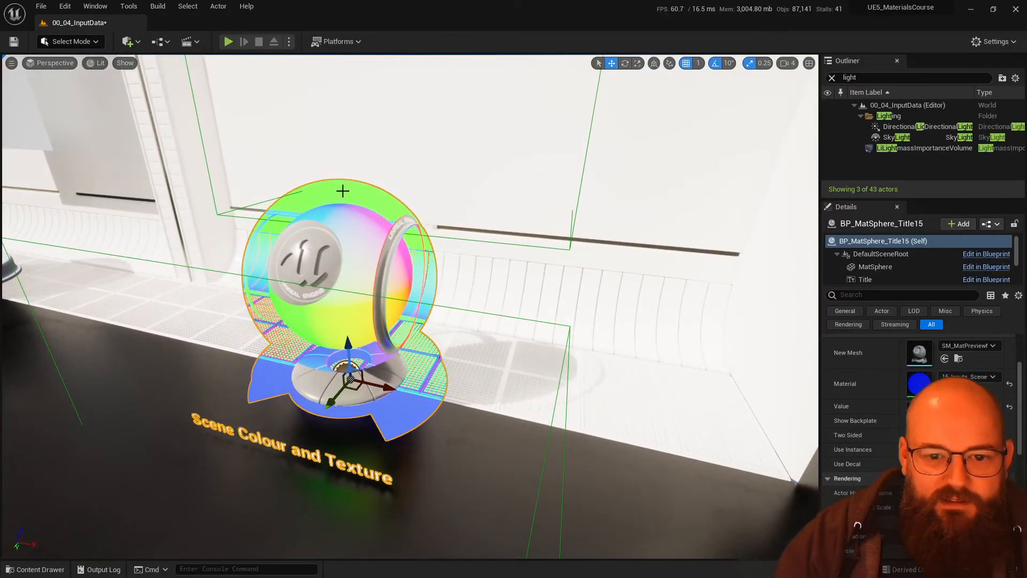
{"action": "left_click", "coordinate": [248, 214]}
{"action": "right_click_drag", "start_coordinate": [248, 214], "coordinate": [112, 178]}
{"action": "key", "text": "d"}
{"action": "middle_click_drag", "start_coordinate": [112, 177], "coordinate": [222, 151]}
{"action": "right_click_drag", "start_coordinate": [223, 152], "coordinate": [475, 300]}
{"action": "key", "text": "a"}
{"action": "key", "text": "s"}
{"action": "left_click", "coordinate": [469, 303]}
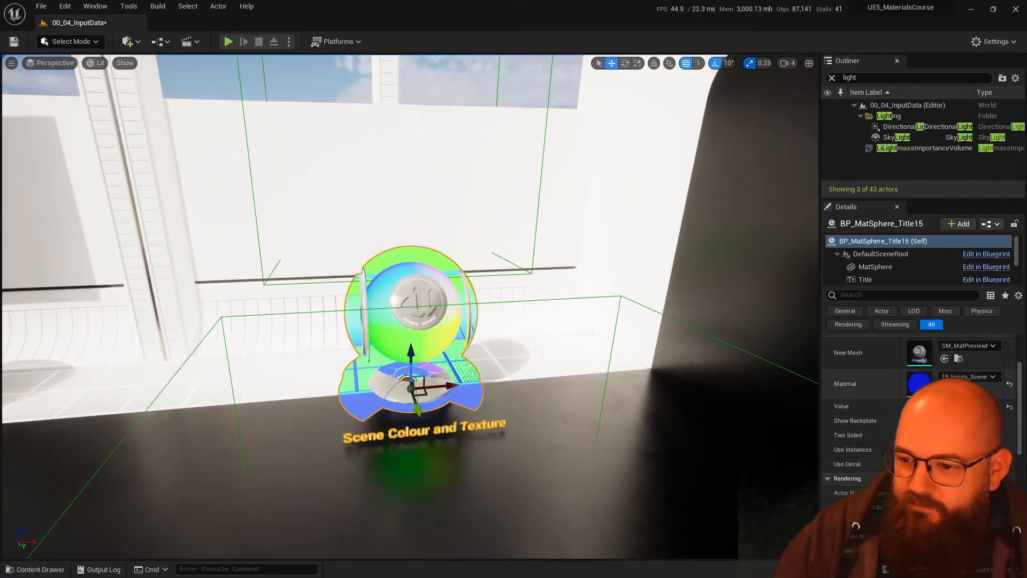
Step: Reopen the sphere's material, set the SceneTexture node's Scene Texture Id to SceneDepth, apply it, and check the sphere in the level
{"action": "double_click", "coordinate": [919, 383]}
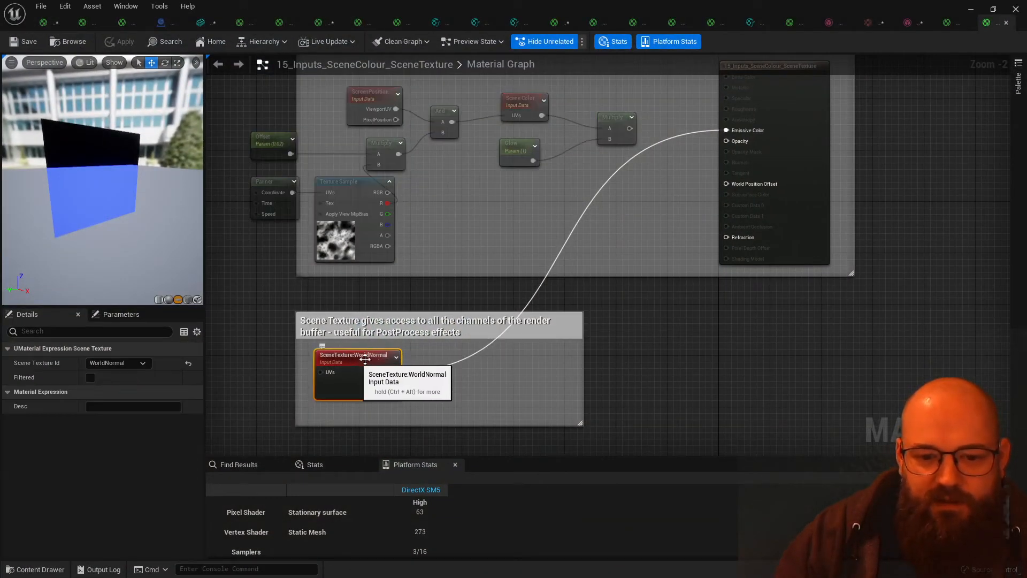
{"action": "left_click", "coordinate": [87, 363]}
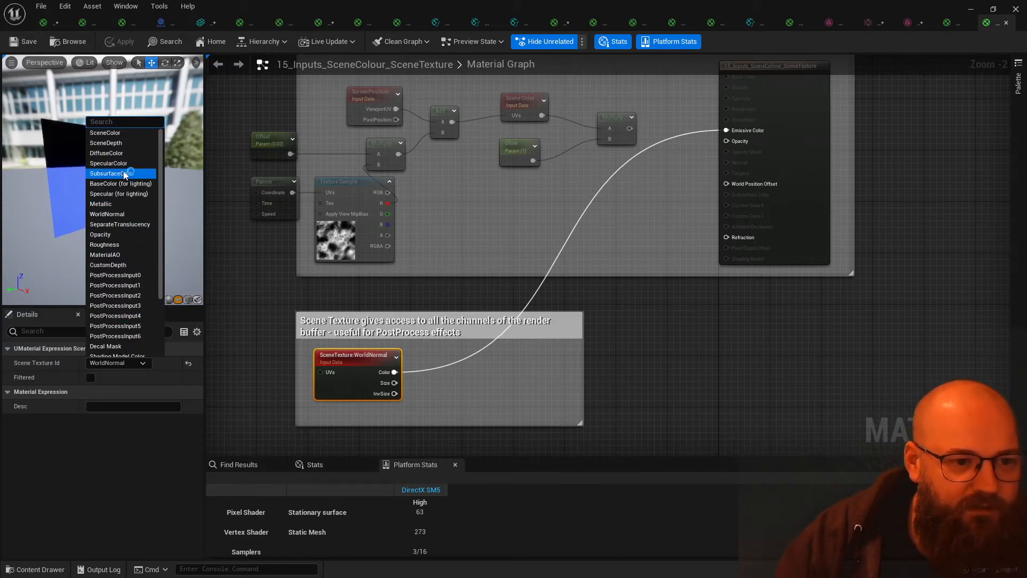
{"action": "left_click", "coordinate": [125, 143]}
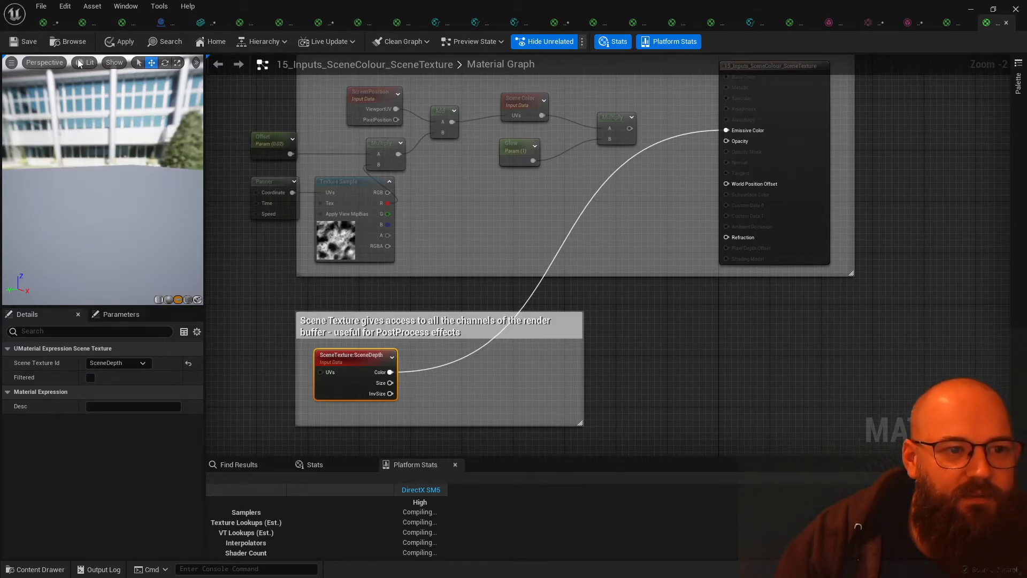
{"action": "left_click", "coordinate": [124, 43]}
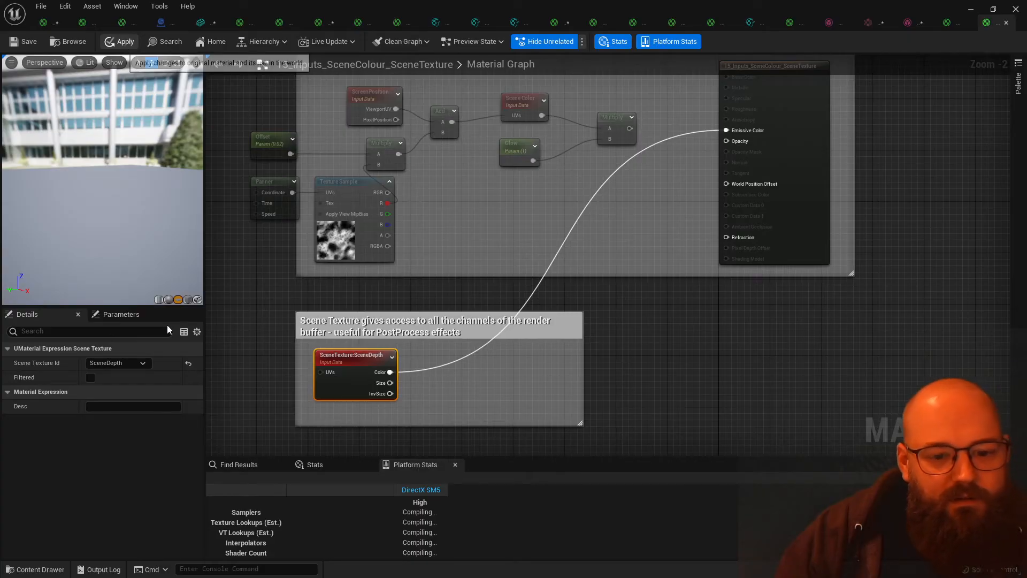
{"action": "left_click", "coordinate": [971, 10]}
{"action": "mouse_move", "coordinate": [701, 353]}
{"action": "right_mouse_down"}
{"action": "mouse_move", "coordinate": [616, 353]}
{"action": "mouse_move", "coordinate": [702, 353]}
{"action": "right_mouse_up"}
Step: Divide the SceneDepth node's Color output by 51200, connect the result to Emissive Color, and apply the material
{"action": "double_click", "coordinate": [920, 382]}
{"action": "left_click_drag", "start_coordinate": [390, 372], "coordinate": [433, 365]}
{"action": "type", "text": "/"}
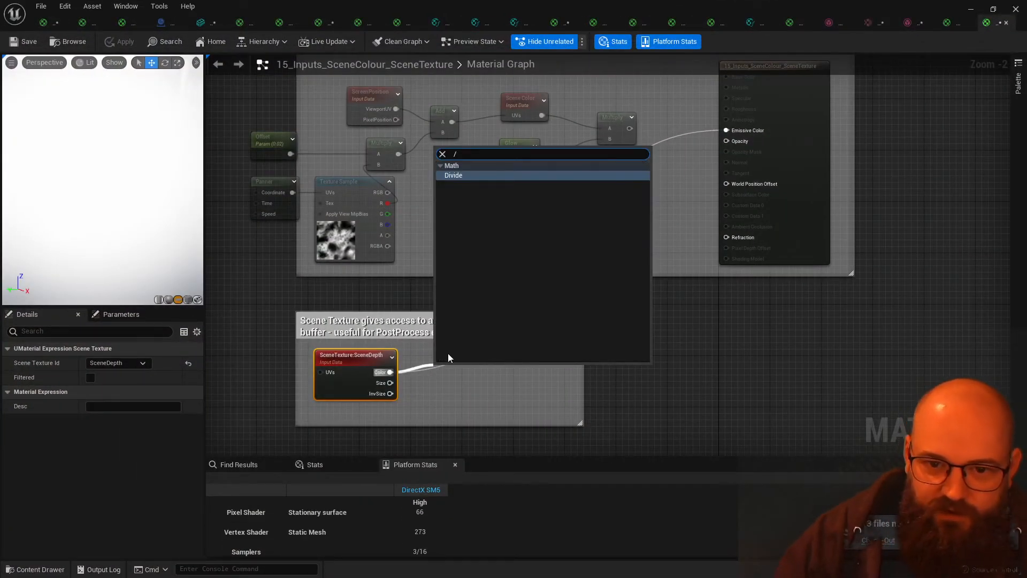
{"action": "left_click", "coordinate": [453, 174]}
{"action": "left_click", "coordinate": [119, 377]}
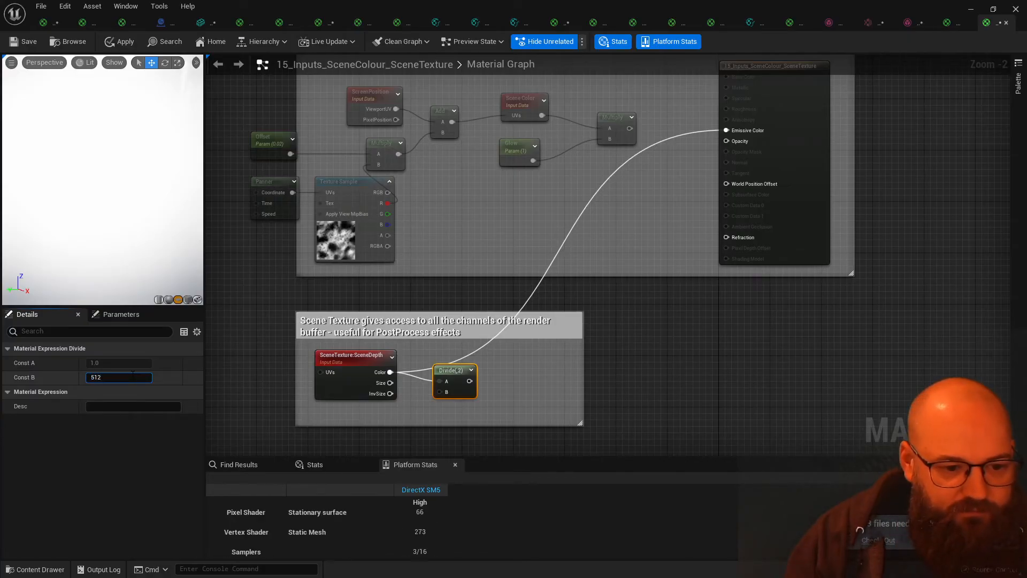
{"action": "left_click_drag", "start_coordinate": [740, 133], "coordinate": [727, 130]}
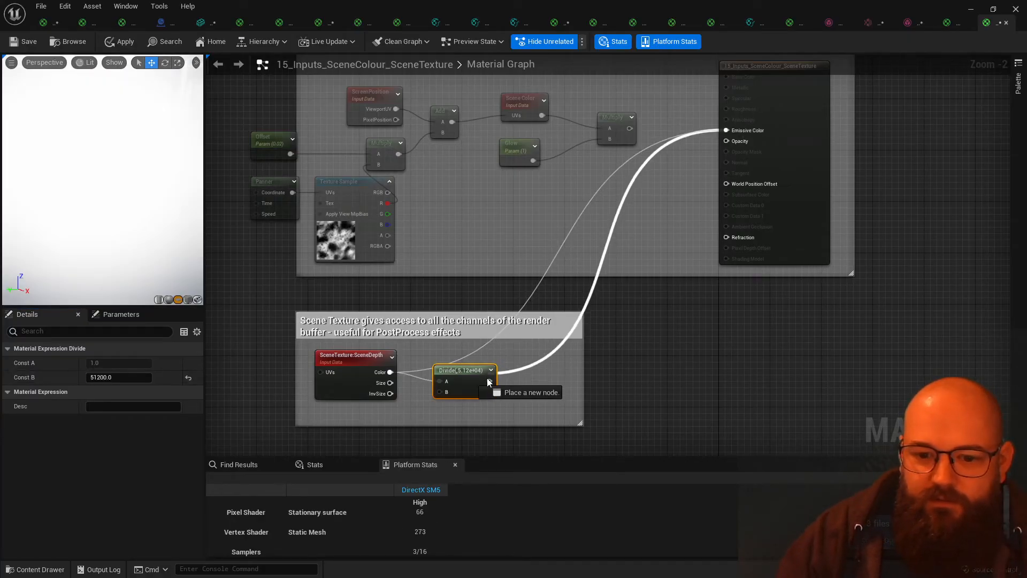
{"action": "left_click", "coordinate": [125, 42]}
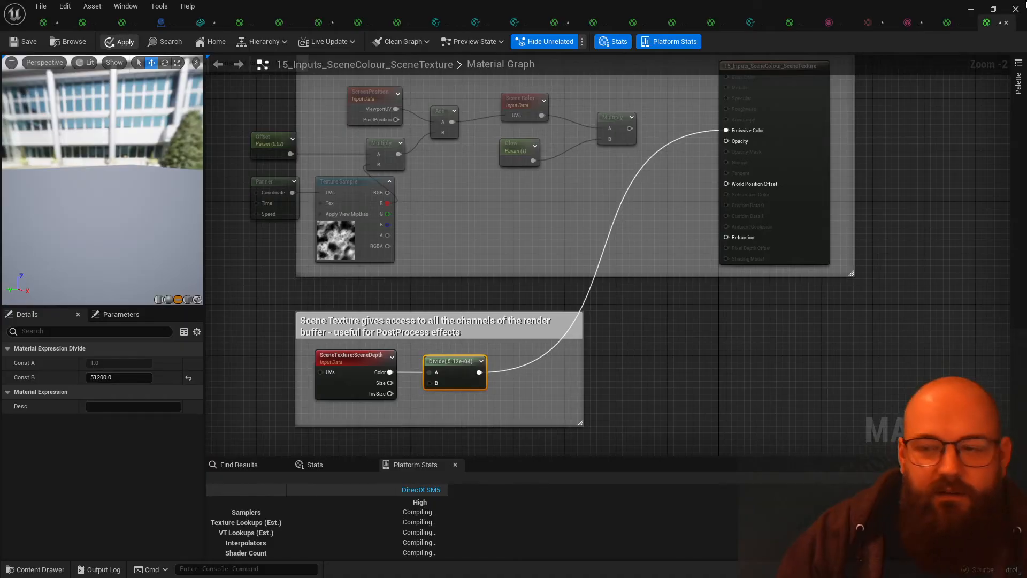
Step: Return to the level editor and examine the scaled scene depth on the Scene Colour and Texture sphere from several angles
{"action": "left_click", "coordinate": [972, 9]}
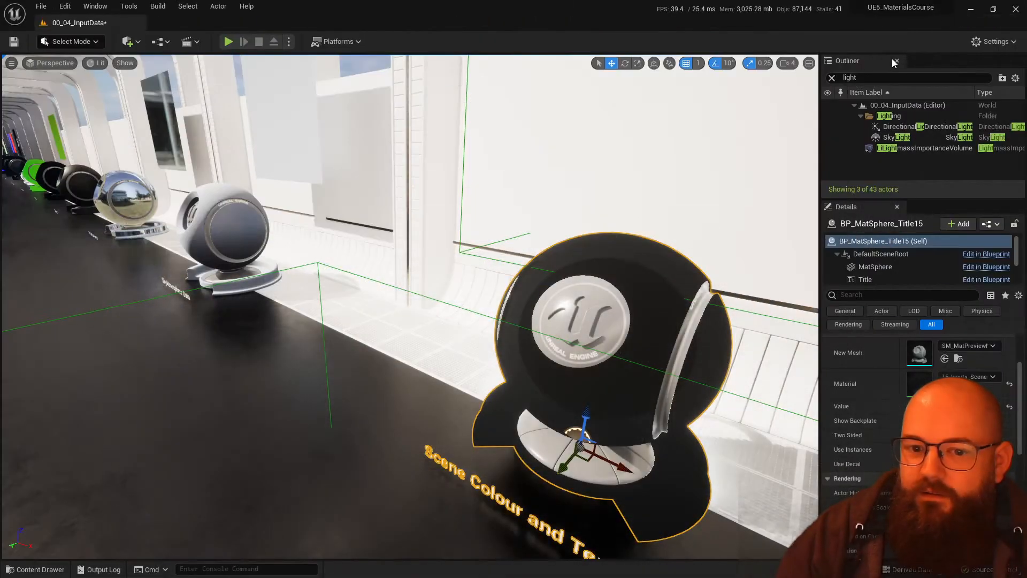
{"action": "right_click_drag", "start_coordinate": [481, 300], "coordinate": [305, 292]}
{"action": "key", "text": "w"}
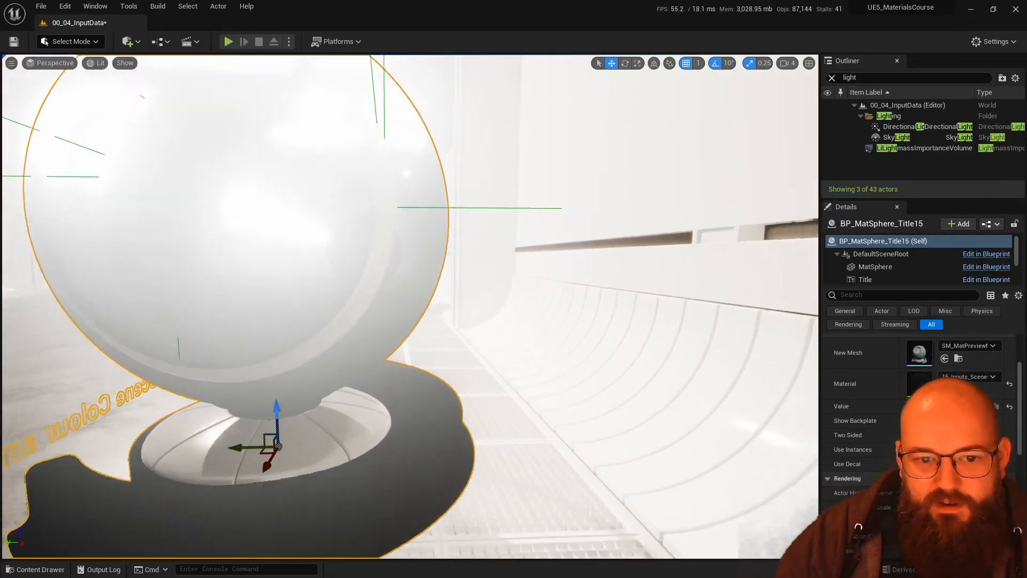
{"action": "key", "text": "s"}
{"action": "left_click_drag", "start_coordinate": [528, 301], "coordinate": [458, 283], "text": "alt"}
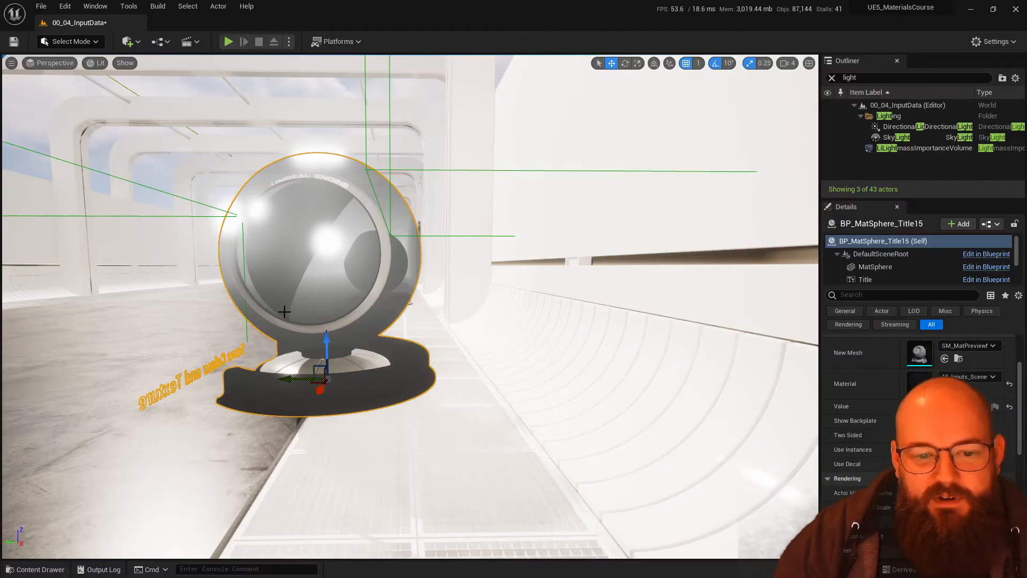
{"action": "left_click", "coordinate": [385, 267]}
{"action": "key", "text": "Escape"}
{"action": "right_click_drag", "start_coordinate": [428, 300], "coordinate": [615, 313]}
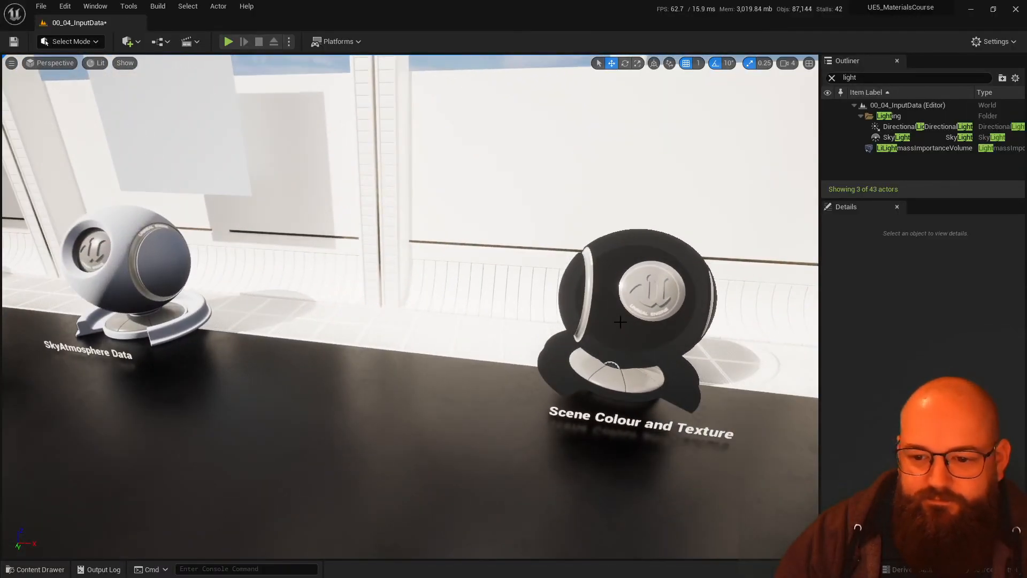
{"action": "left_click", "coordinate": [460, 321]}
{"action": "scroll", "coordinate": [872, 377], "scroll_direction": "up", "scroll_amount": 3}
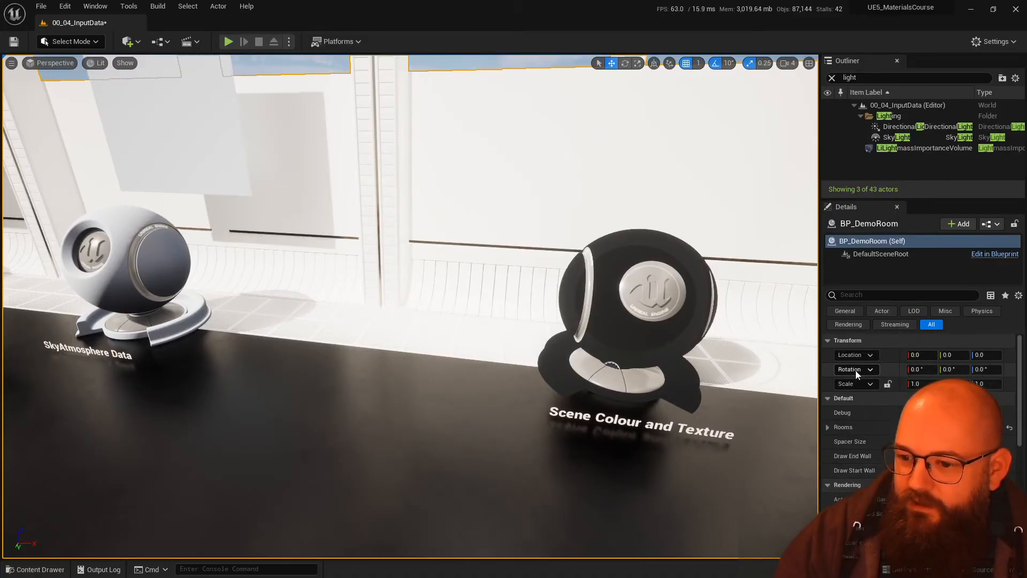
{"action": "left_click", "coordinate": [668, 299]}
{"action": "key", "text": "Escape"}
{"action": "right_click_drag", "start_coordinate": [668, 300], "coordinate": [704, 256]}
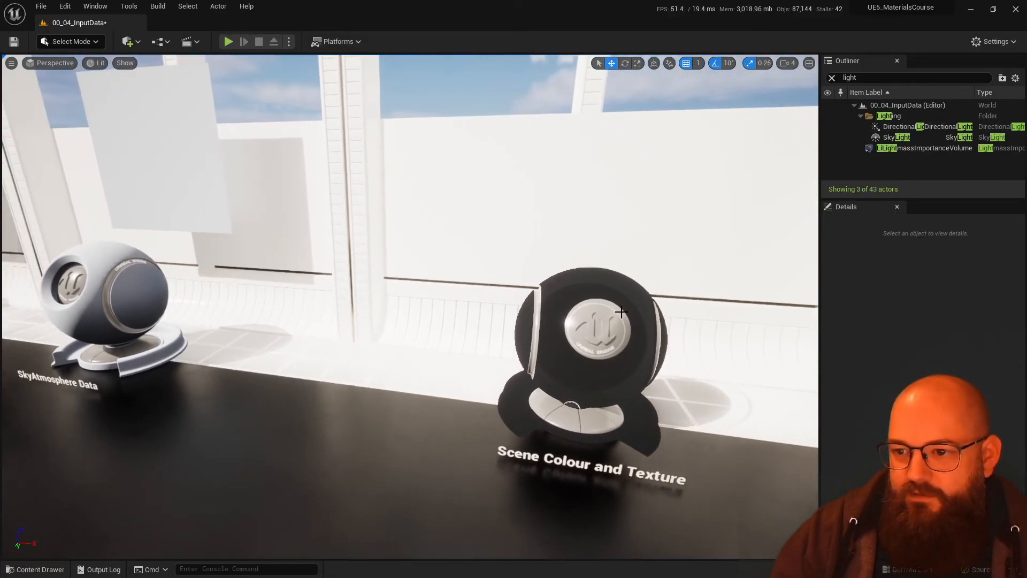
Step: Clear the Outliner's search filter and look over the Position Orientation Scale spheres at the start of the room
{"action": "left_click", "coordinate": [832, 79]}
{"action": "right_click_drag", "start_coordinate": [601, 327], "coordinate": [694, 307]}
{"action": "key", "text": "w"}
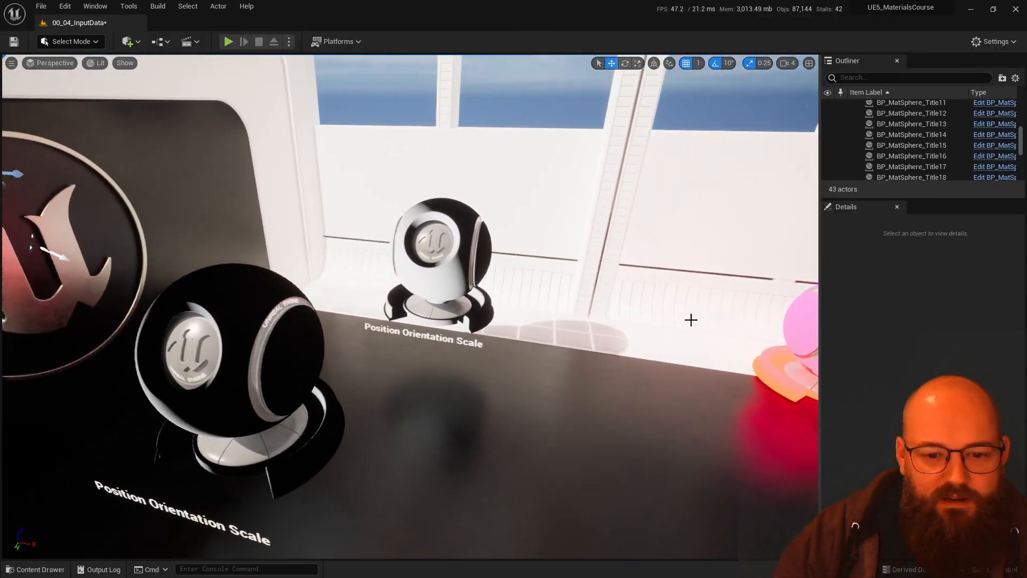
{"action": "left_click", "coordinate": [419, 279]}
{"action": "right_click_drag", "start_coordinate": [548, 335], "coordinate": [591, 292]}
{"action": "key", "text": "Escape"}
{"action": "right_click_drag", "start_coordinate": [432, 316], "coordinate": [420, 299]}
Step: Review the VertexColour, Vertex Normal and Pixel Normal, and TwoSidedSign displays, continuing along the room to the SkyAtmosphere Data sphere
{"action": "right_click_drag", "start_coordinate": [680, 373], "coordinate": [680, 373]}
{"action": "key", "text": "d"}
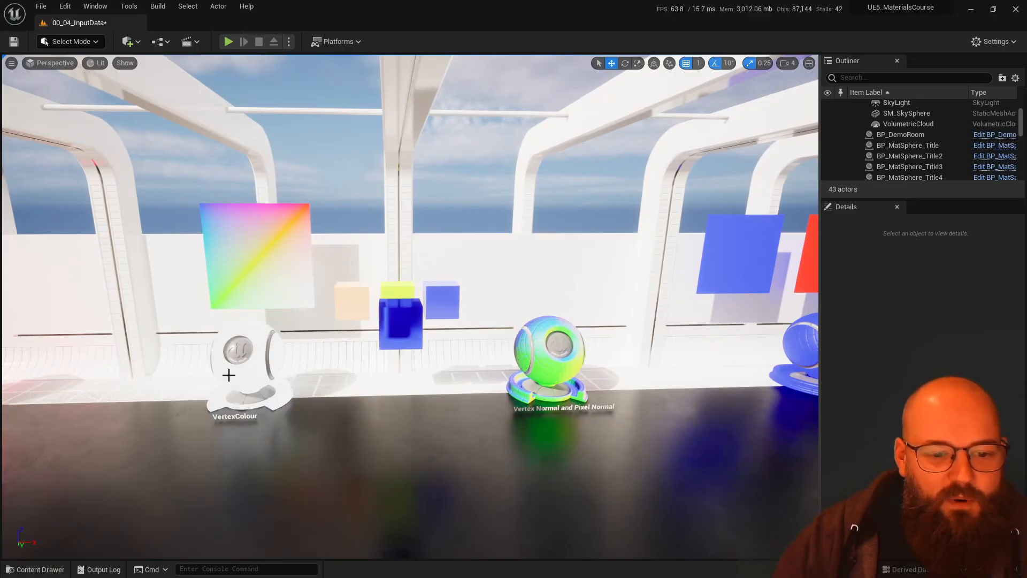
{"action": "left_click", "coordinate": [401, 324]}
{"action": "left_click_drag", "start_coordinate": [401, 324], "coordinate": [314, 331], "text": "alt"}
{"action": "mouse_move", "coordinate": [314, 331]}
{"action": "right_mouse_down"}
{"action": "mouse_move", "coordinate": [394, 328]}
{"action": "mouse_move", "coordinate": [330, 321]}
{"action": "right_mouse_up"}
{"action": "key", "text": "d"}
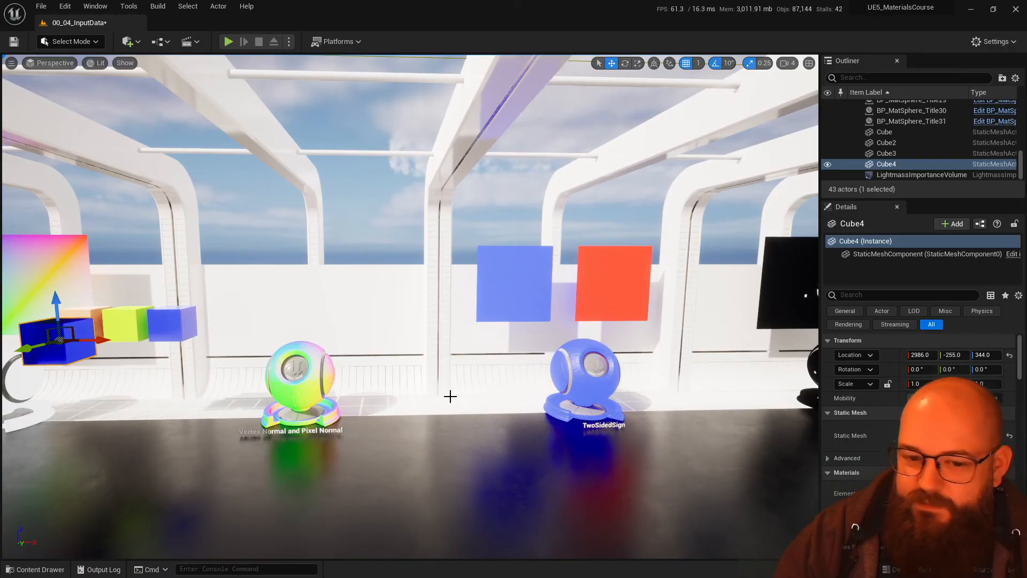
{"action": "left_click", "coordinate": [317, 398]}
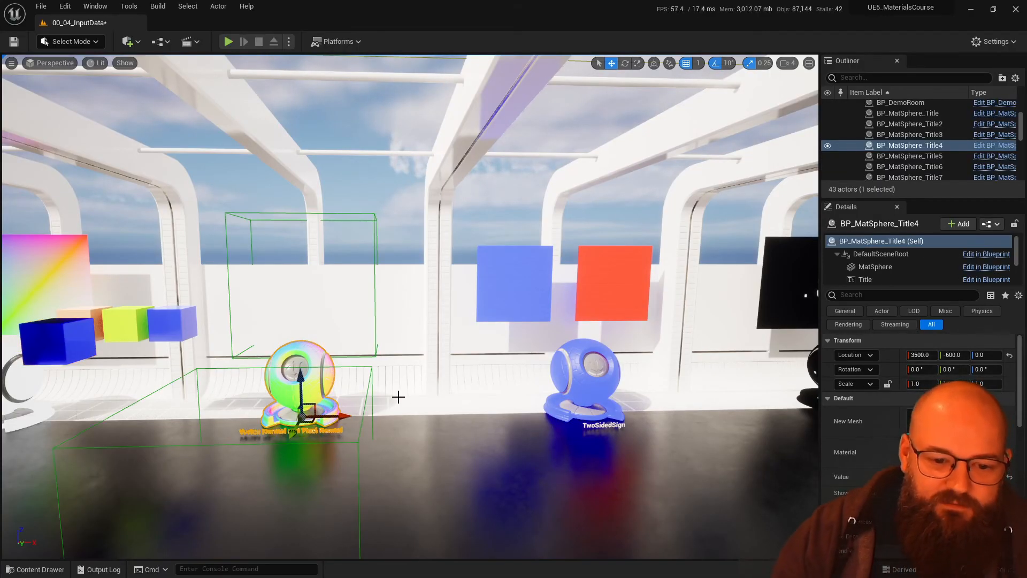
{"action": "key", "text": "Escape"}
{"action": "key", "text": "d"}
{"action": "right_click_drag", "start_coordinate": [410, 395], "coordinate": [420, 402]}
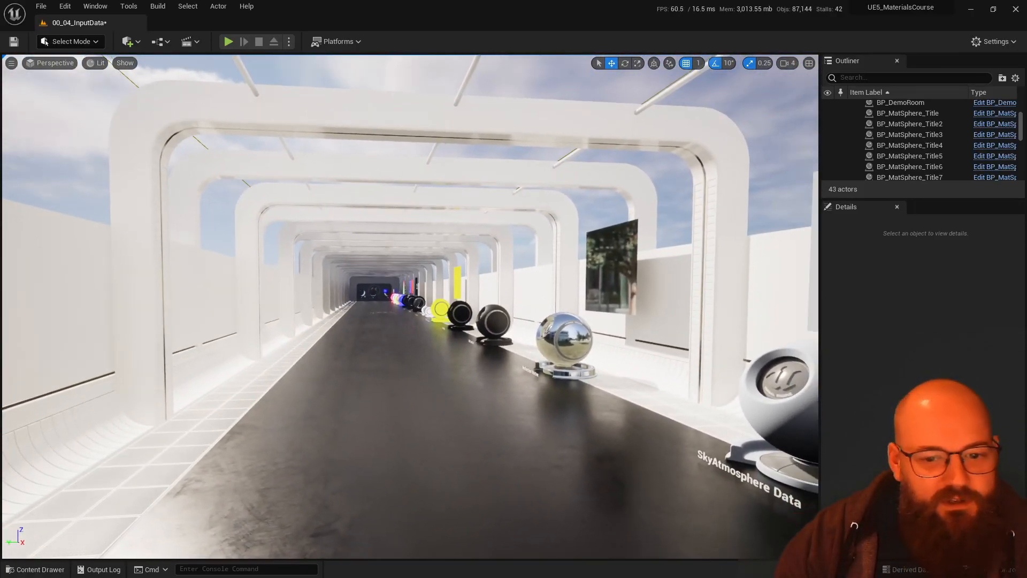
{"action": "right_click_drag", "start_coordinate": [278, 396], "coordinate": [364, 421]}
Step: Filter the 00_Levels folder to show only levels and open the 00_05_UVs level
{"action": "key", "text": "ctrl+space"}
{"action": "left_click", "coordinate": [438, 523]}
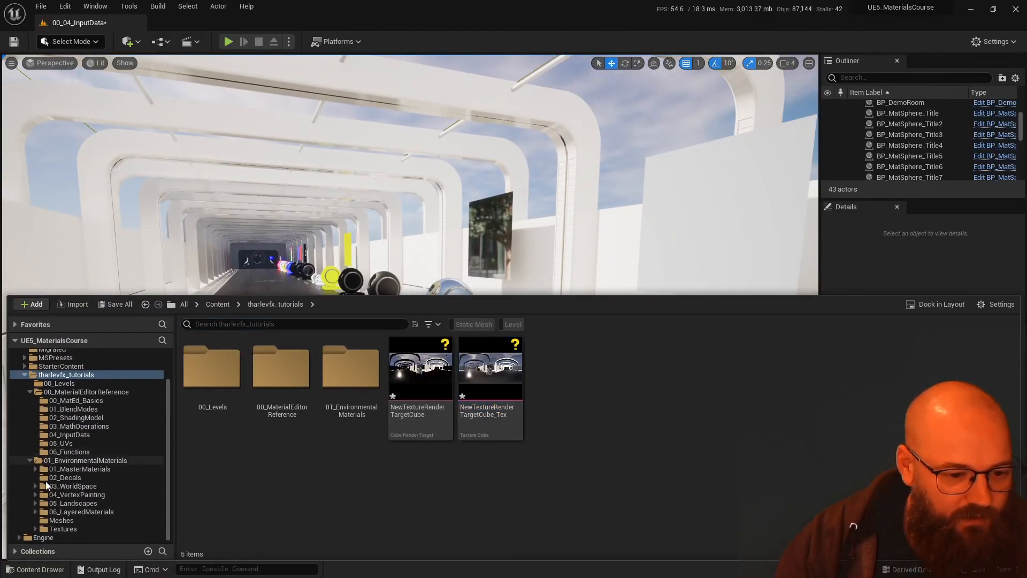
{"action": "left_click", "coordinate": [73, 384]}
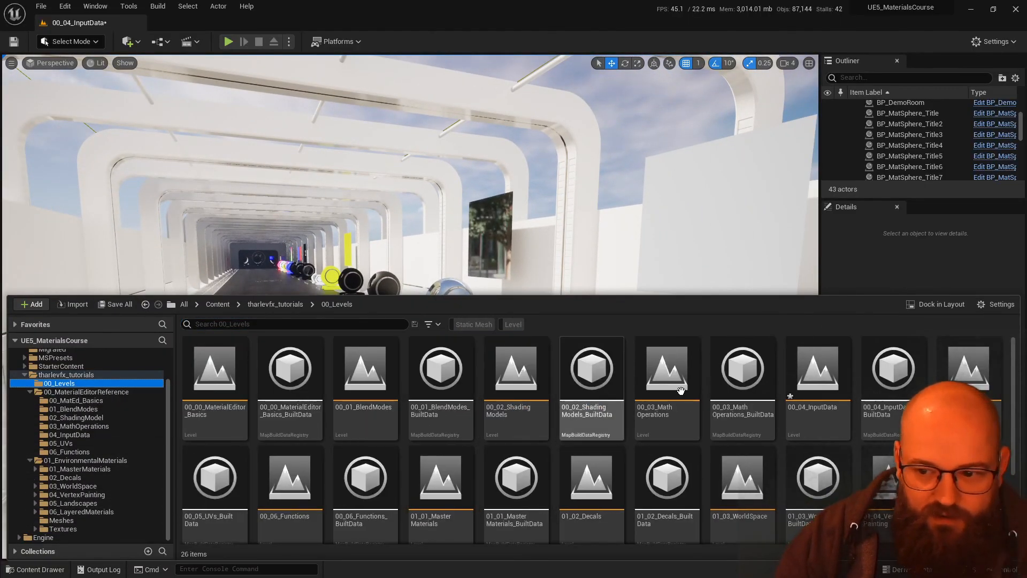
{"action": "left_click", "coordinate": [512, 324]}
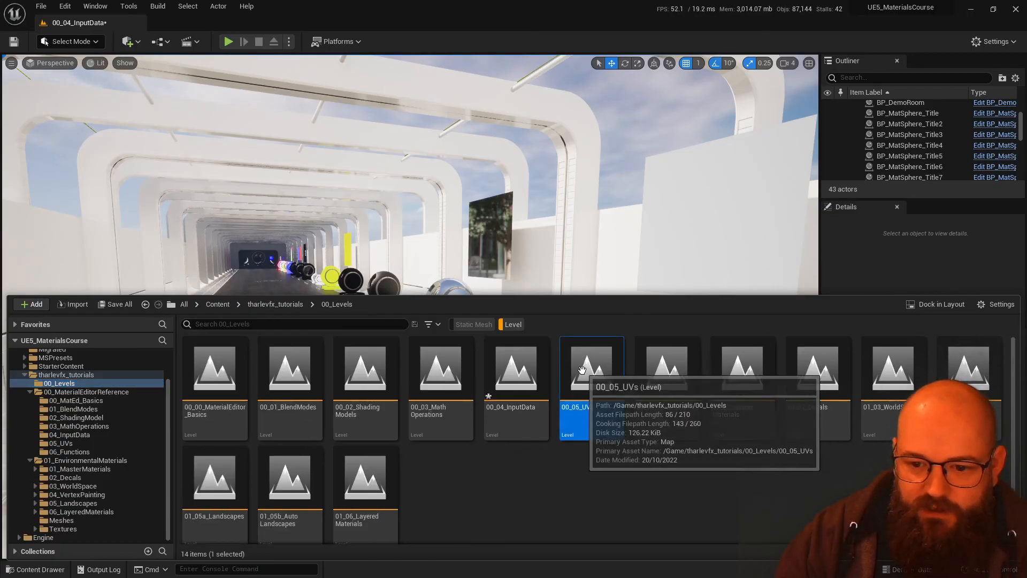
{"action": "left_click", "coordinate": [591, 385]}
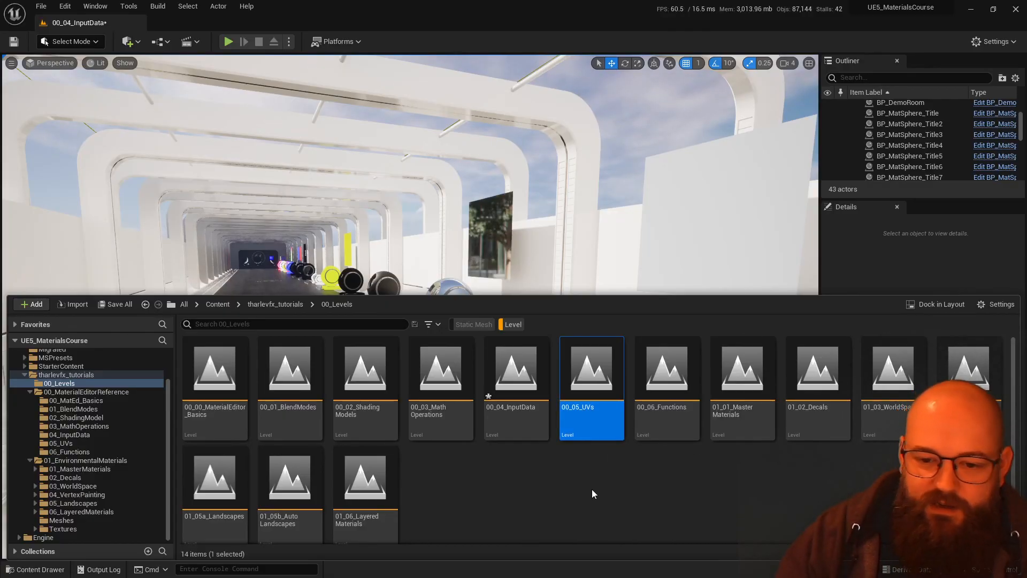
{"action": "double_click", "coordinate": [589, 376]}
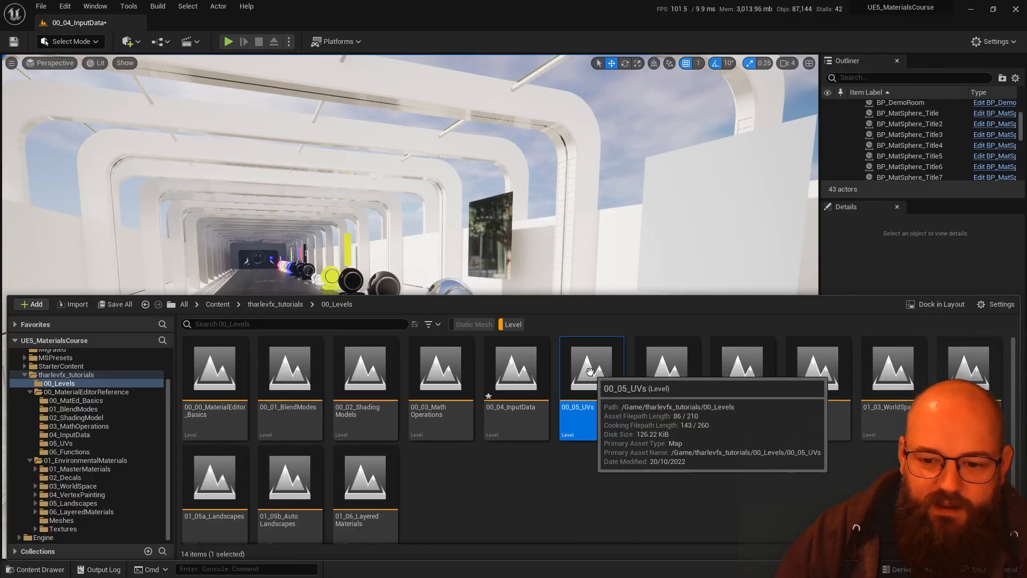
{"action": "left_click", "coordinate": [602, 416]}
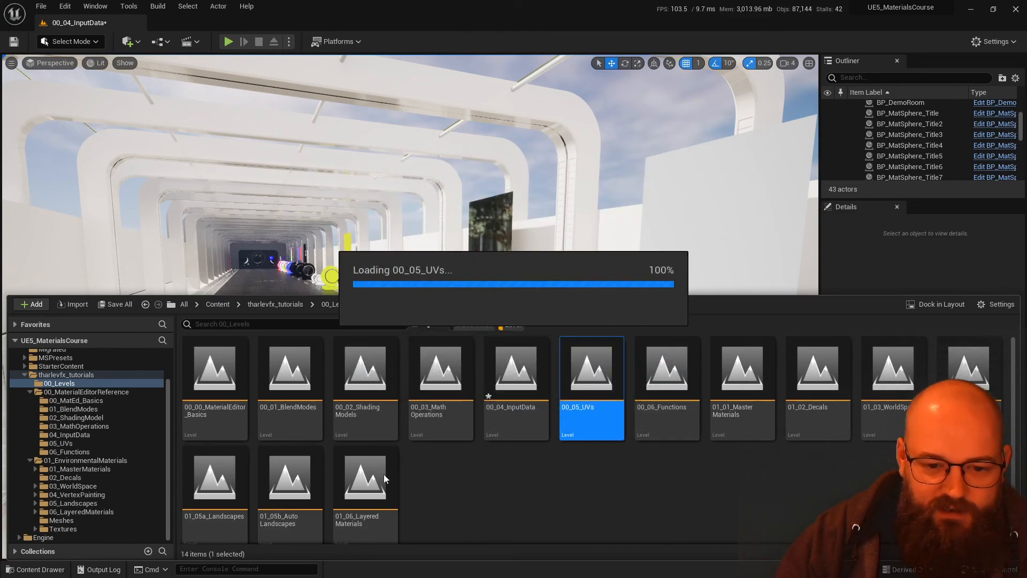